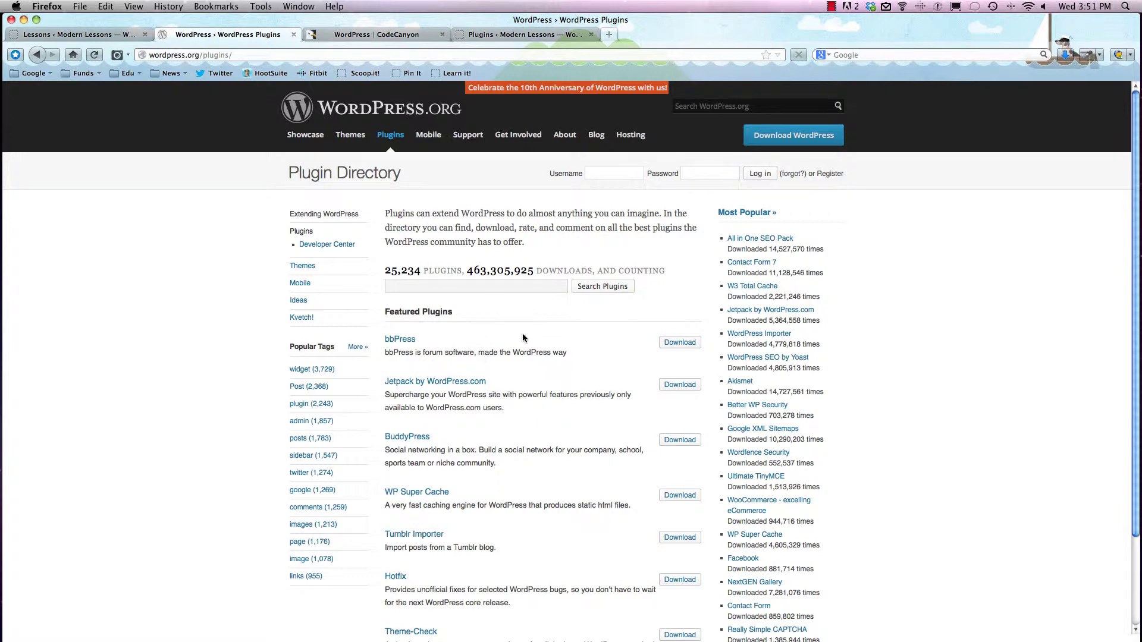
Search the Plugin Directory for 'facebook button', bringing up 798 matching plugins.
click(176, 55)
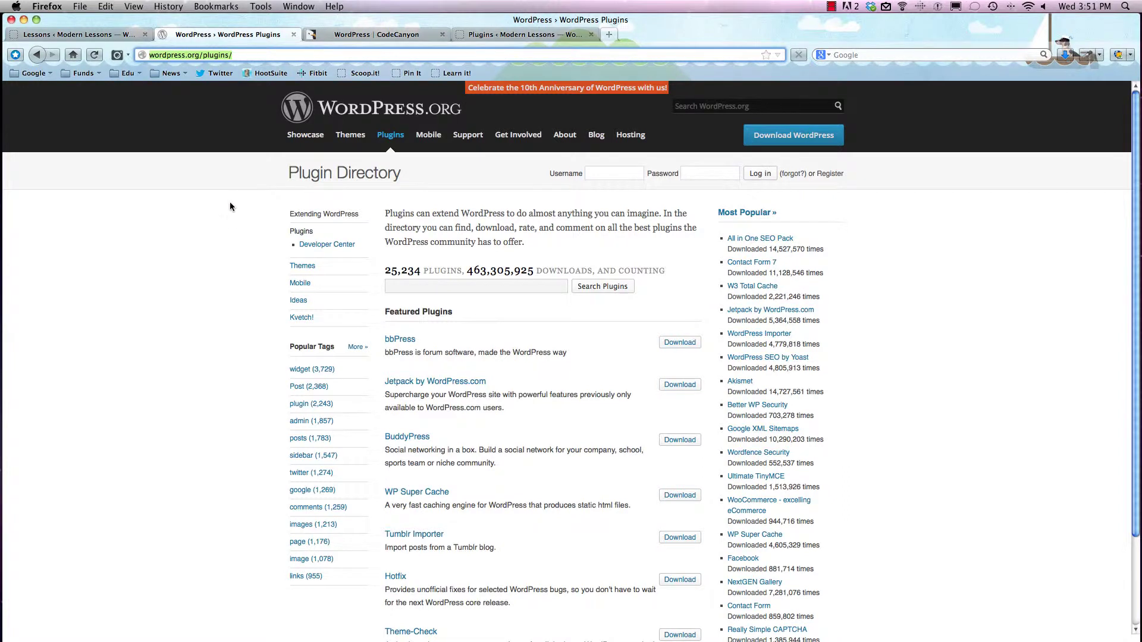
scroll(229, 206, down, 3)
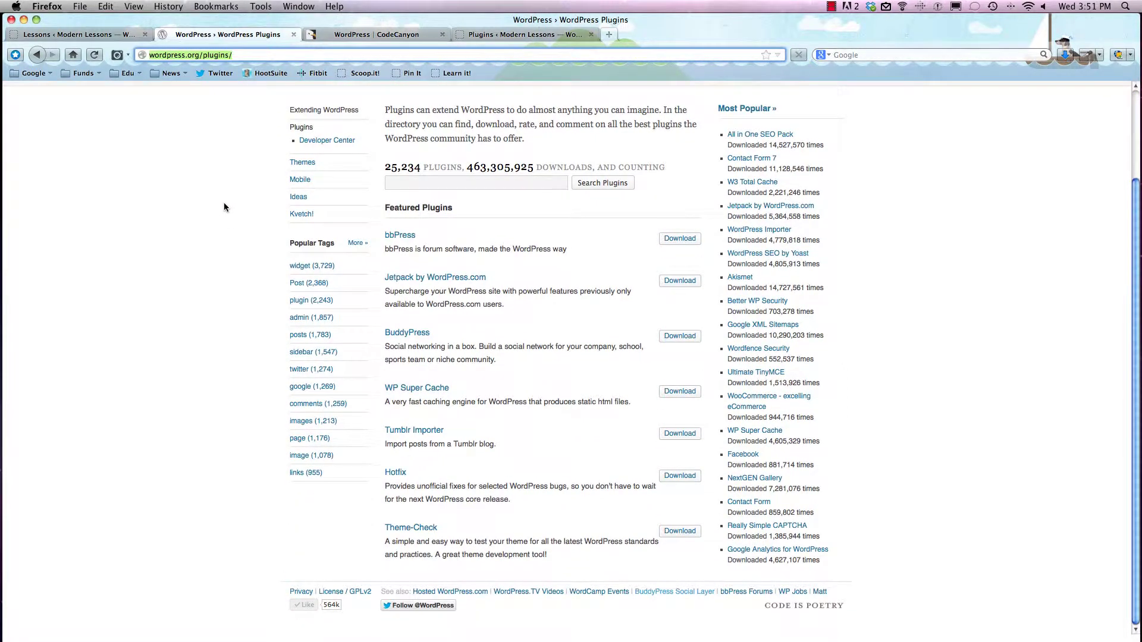
scroll(224, 206, up, 1)
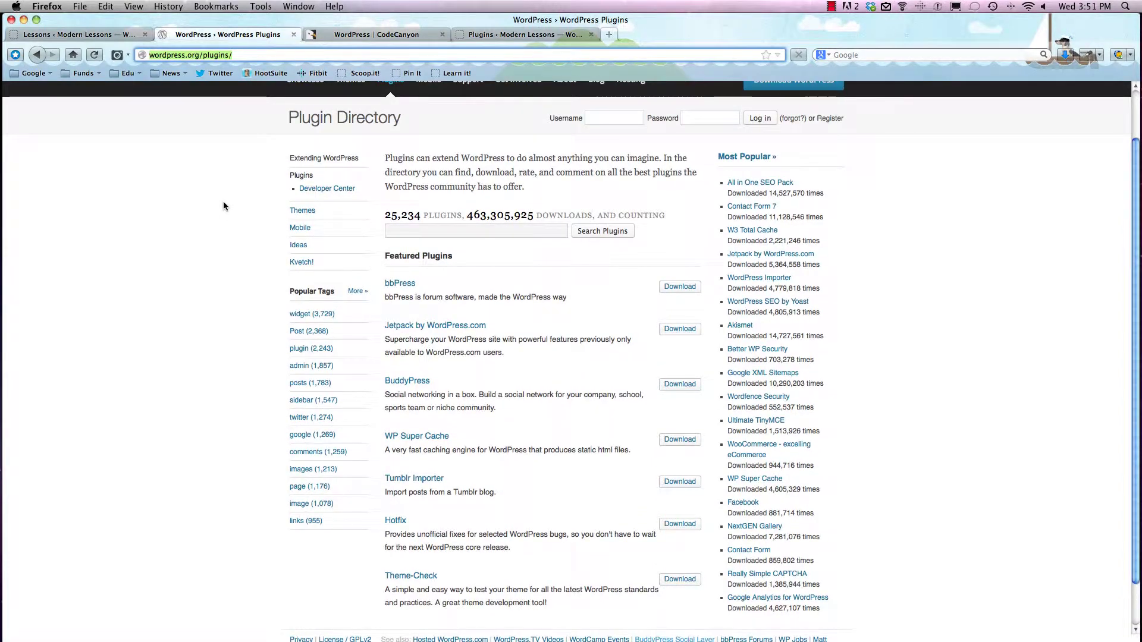
scroll(224, 206, up, 1)
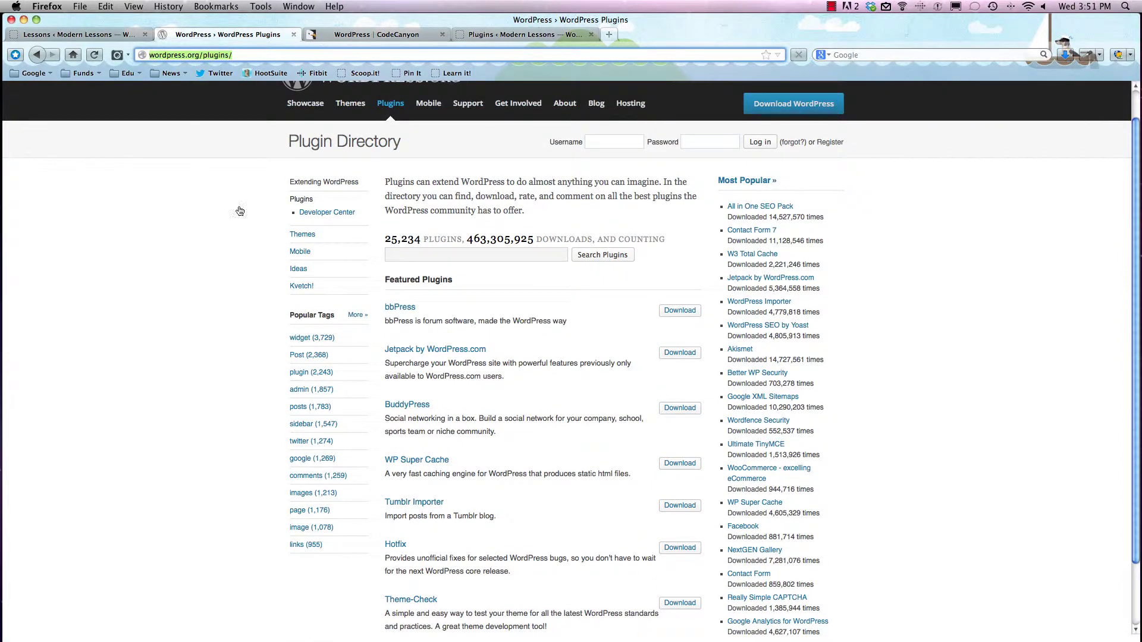
click(425, 256)
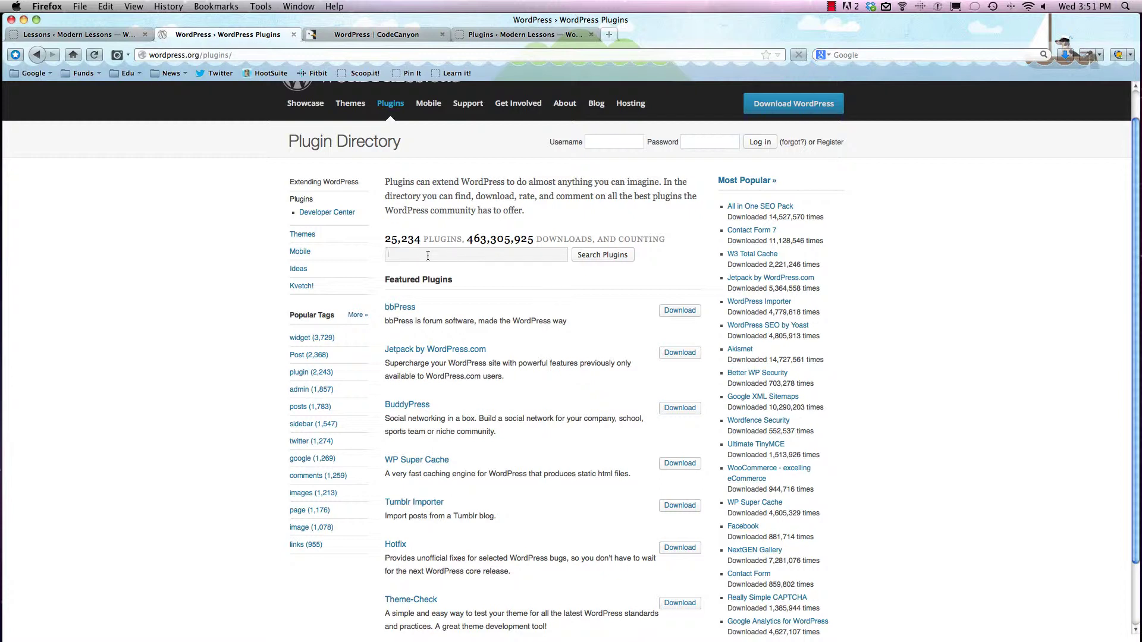
text(facebook button)
key(Return)
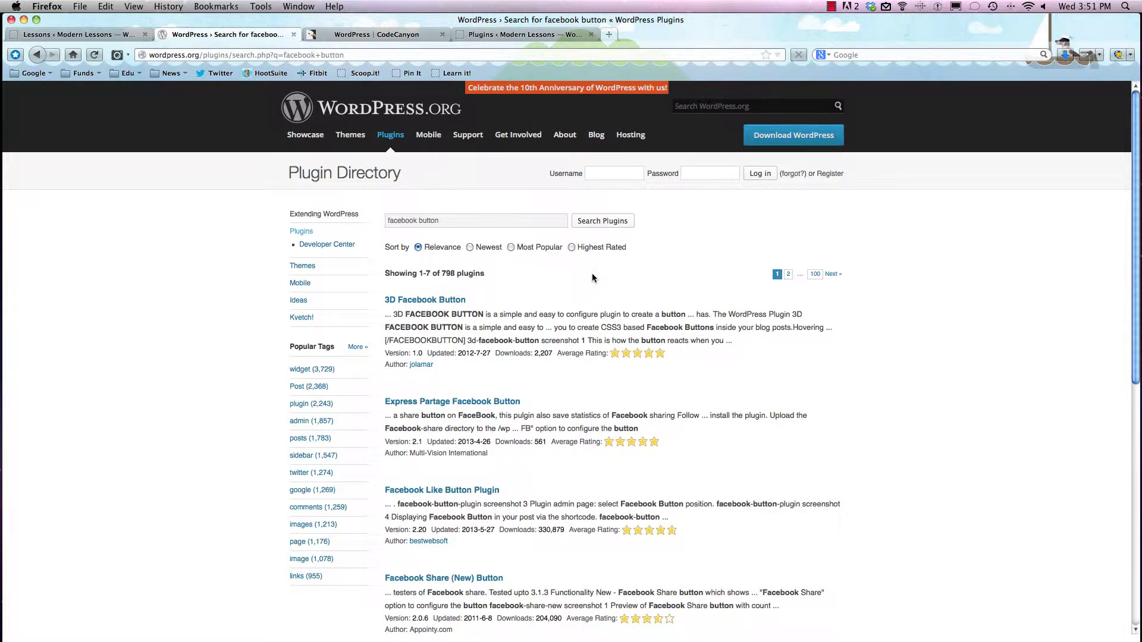
Open the Facebook Like Button Plugin by BestWebSoft and read its version 2.20 description.
scroll(591, 273, down, 3)
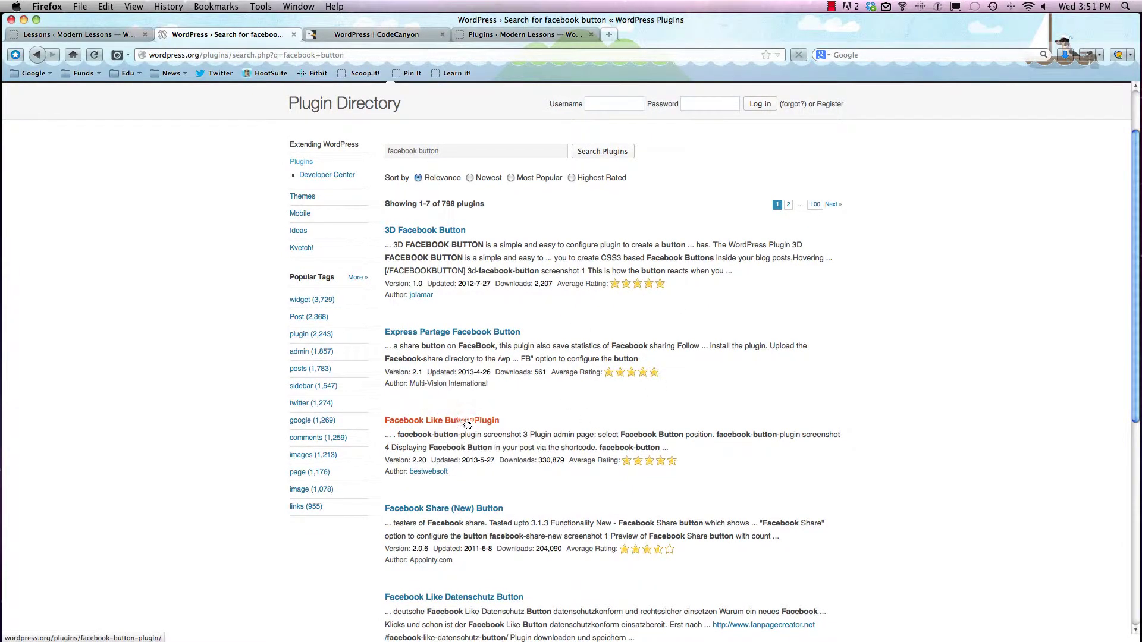
click(486, 421)
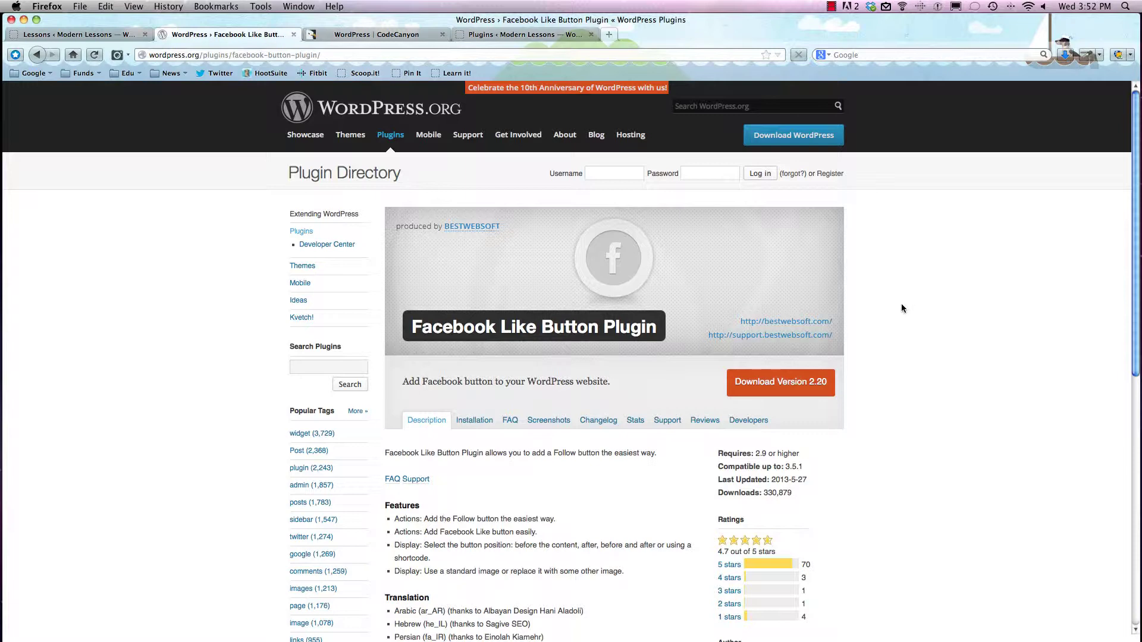
scroll(887, 311, down, 8)
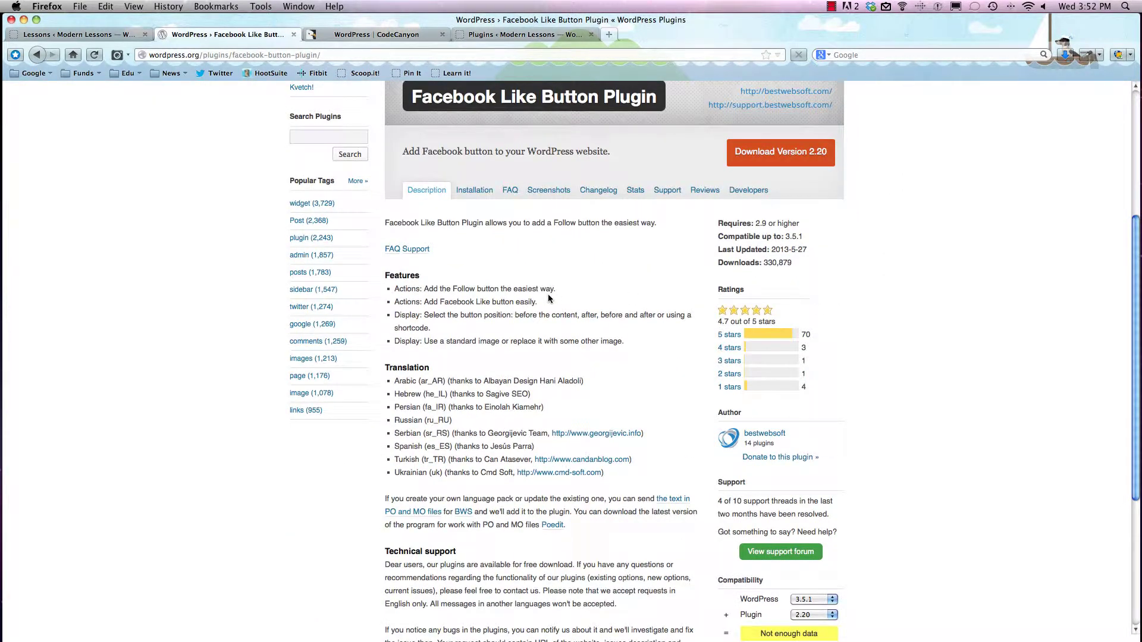
scroll(548, 298, down, 7)
scroll(556, 279, up, 10)
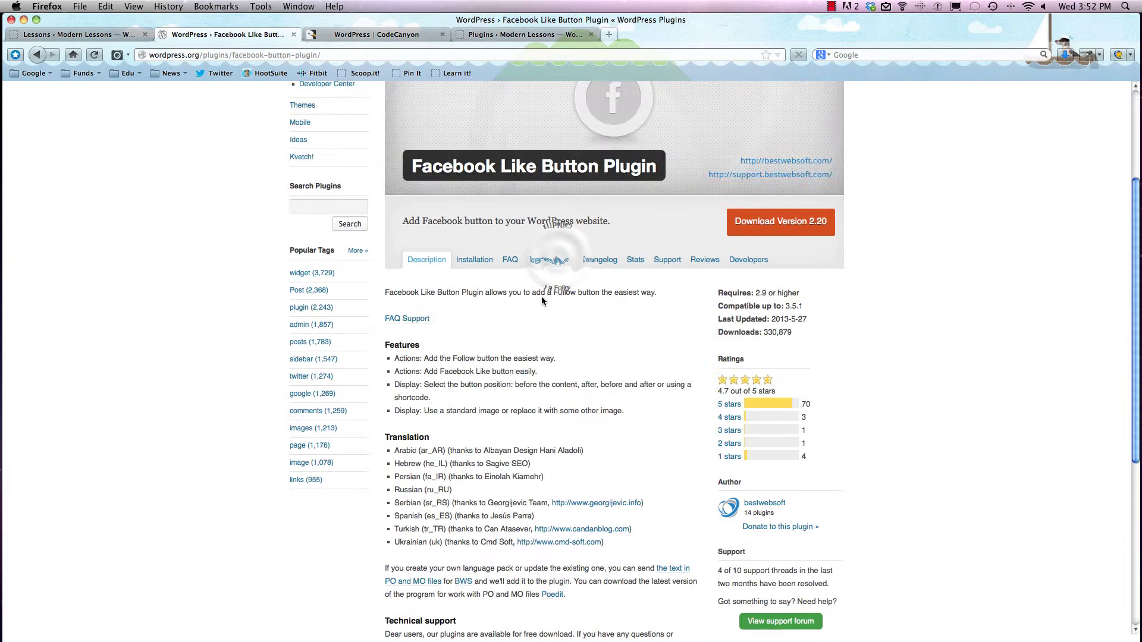
Browse the plugin's Screenshots tab, showing its settings and in-post button examples.
click(559, 261)
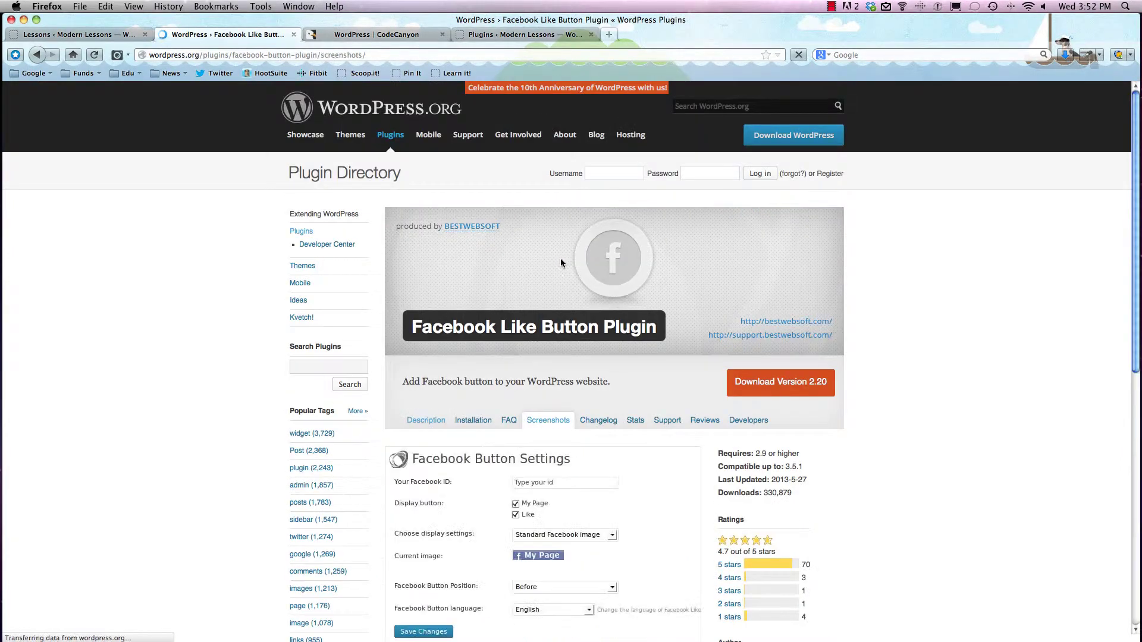
scroll(564, 262, down, 5)
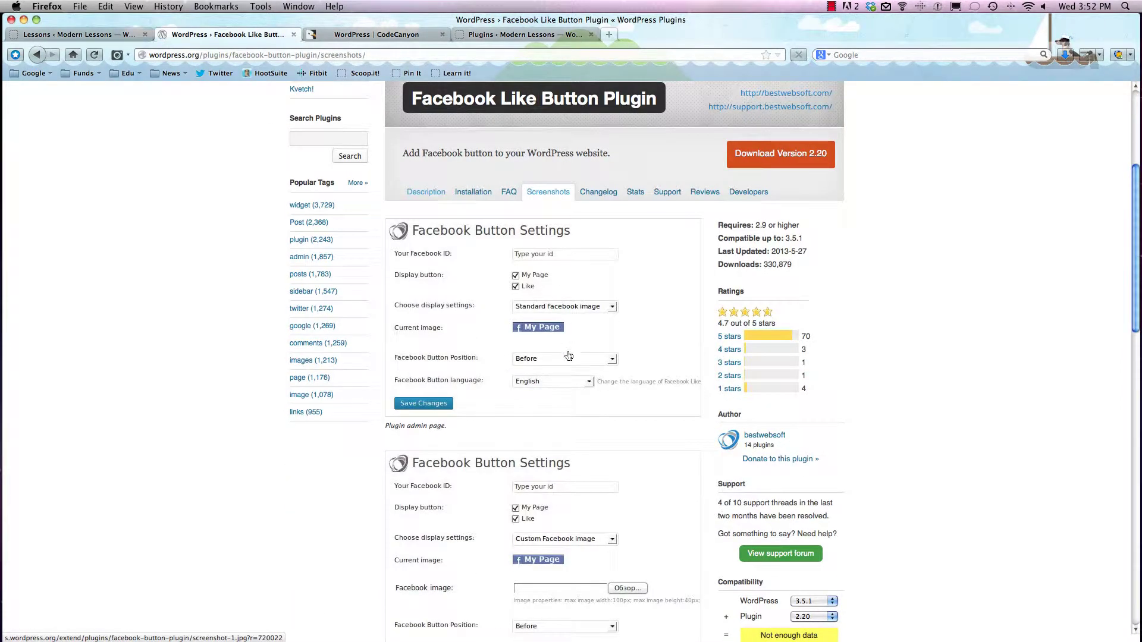
scroll(571, 356, down, 4)
scroll(571, 356, down, 11)
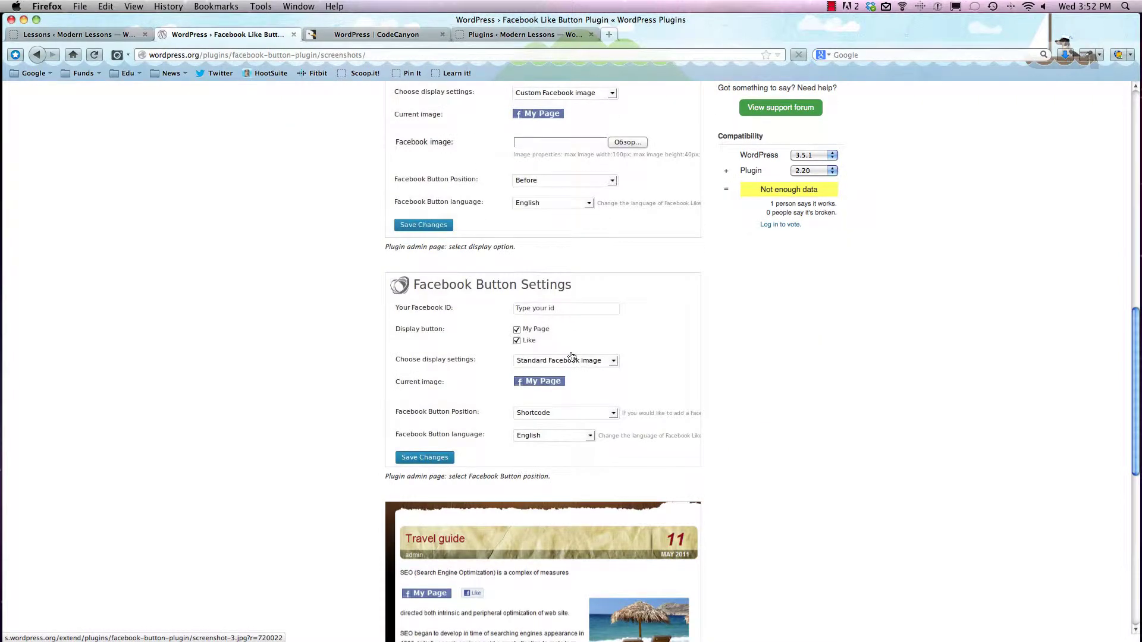
scroll(571, 357, down, 1)
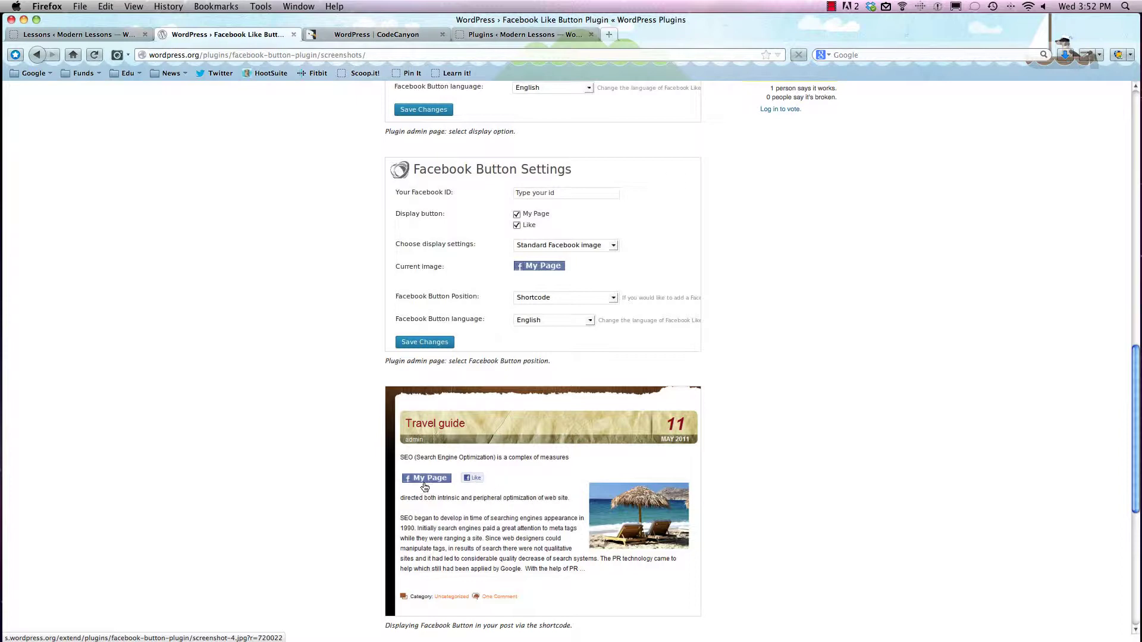
scroll(476, 483, down, 10)
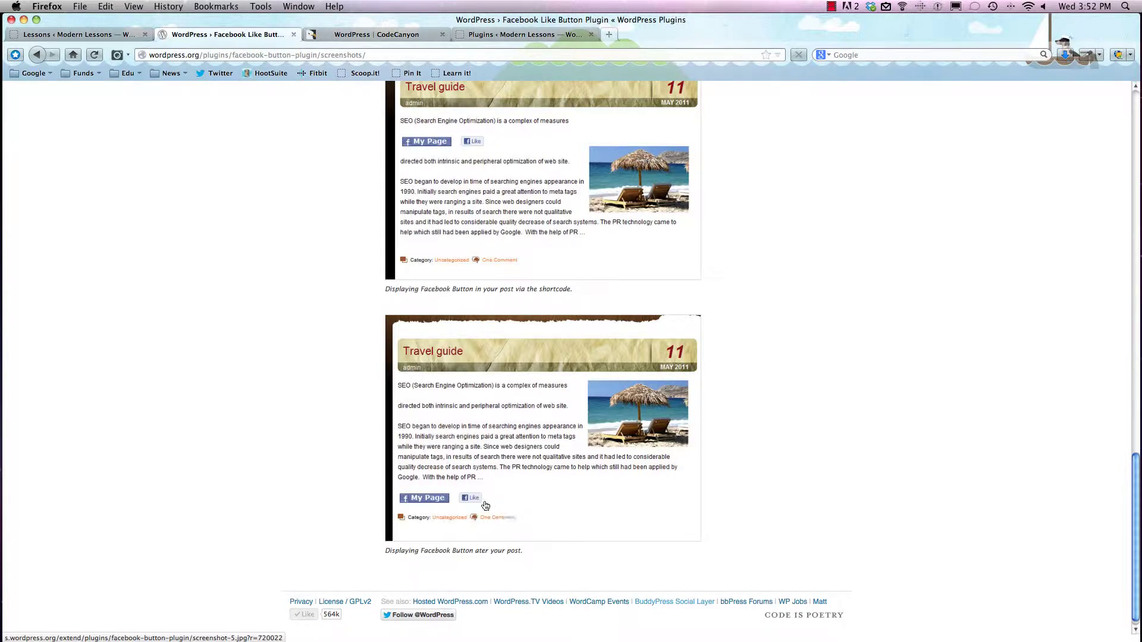
scroll(489, 500, up, 20)
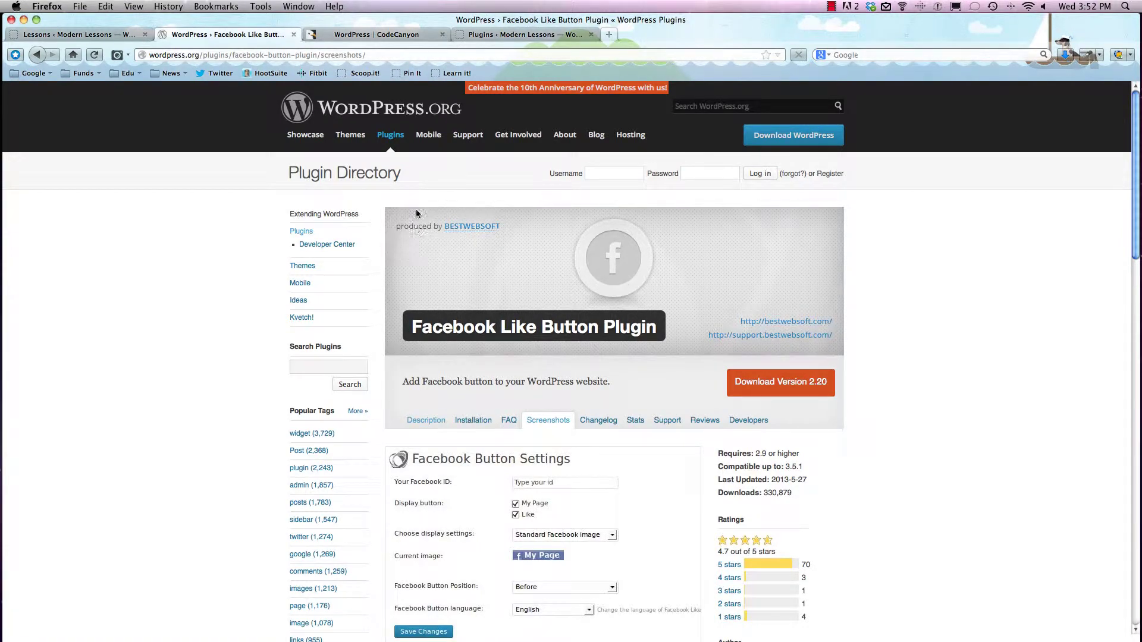
Return to the Plugin Directory start page and open the Most Popular plugins list.
key(super+bracketleft)
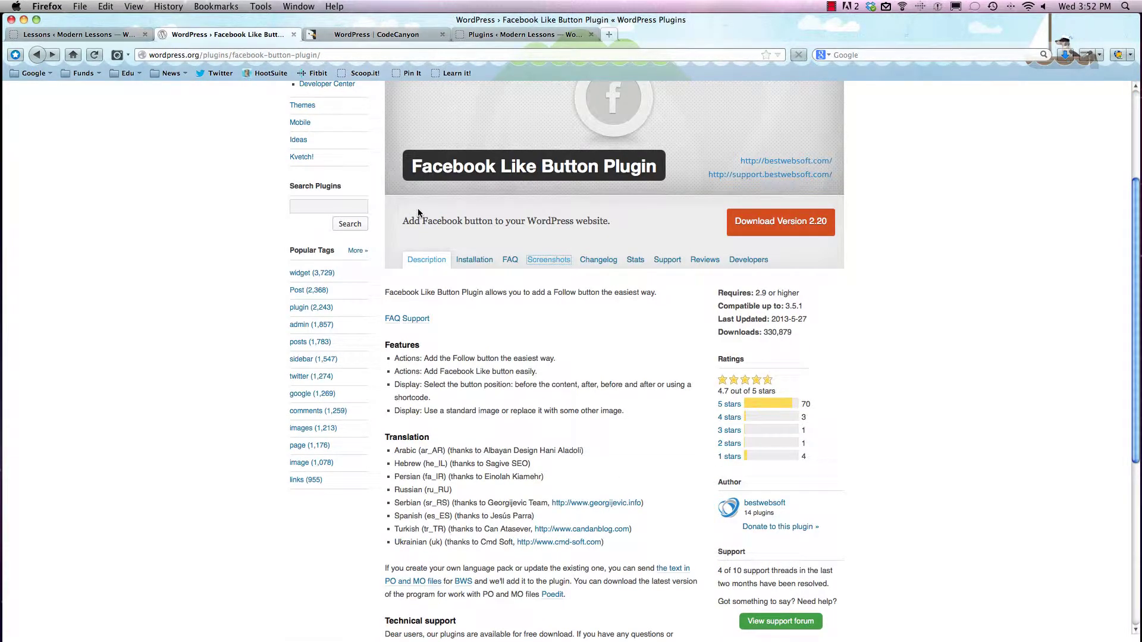
key(super+bracketleft)
key(super+bracketleft)
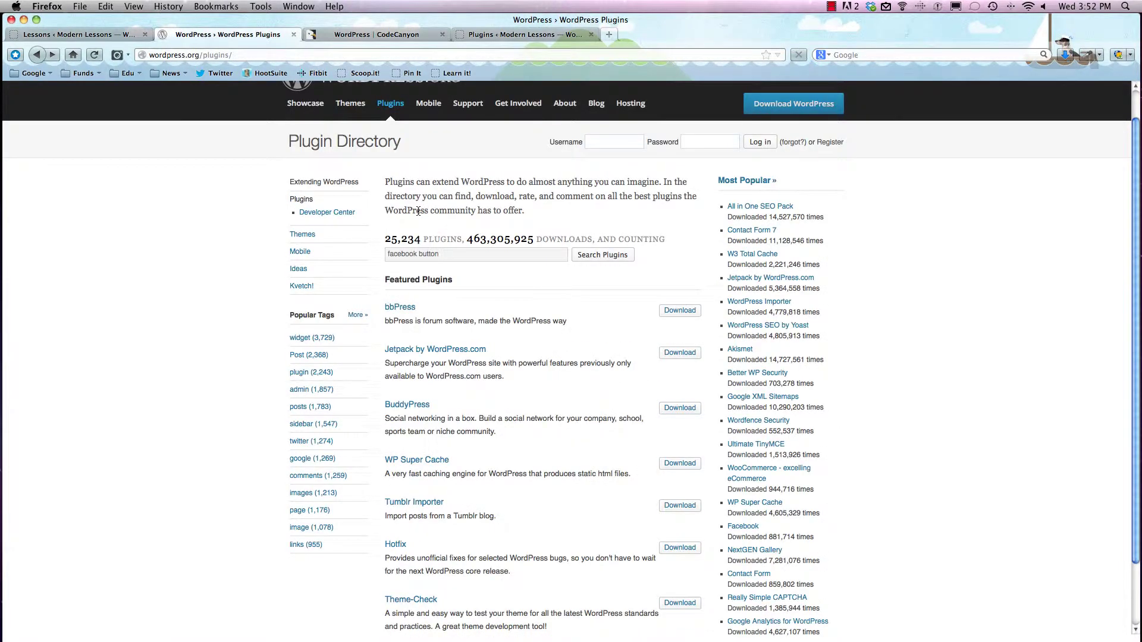
click(491, 190)
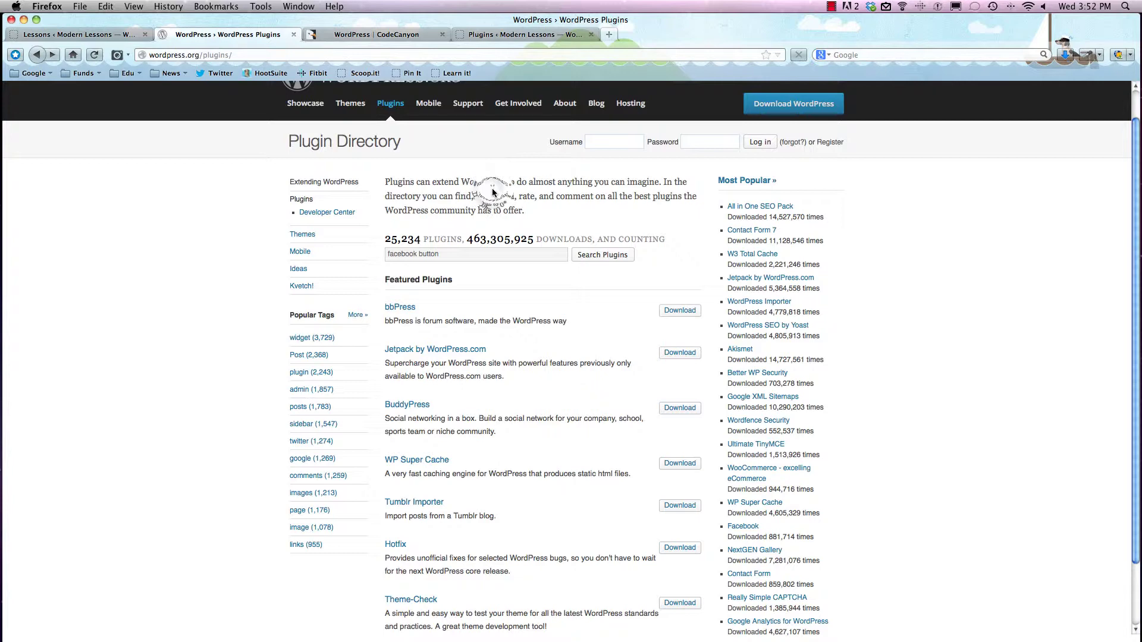
click(755, 182)
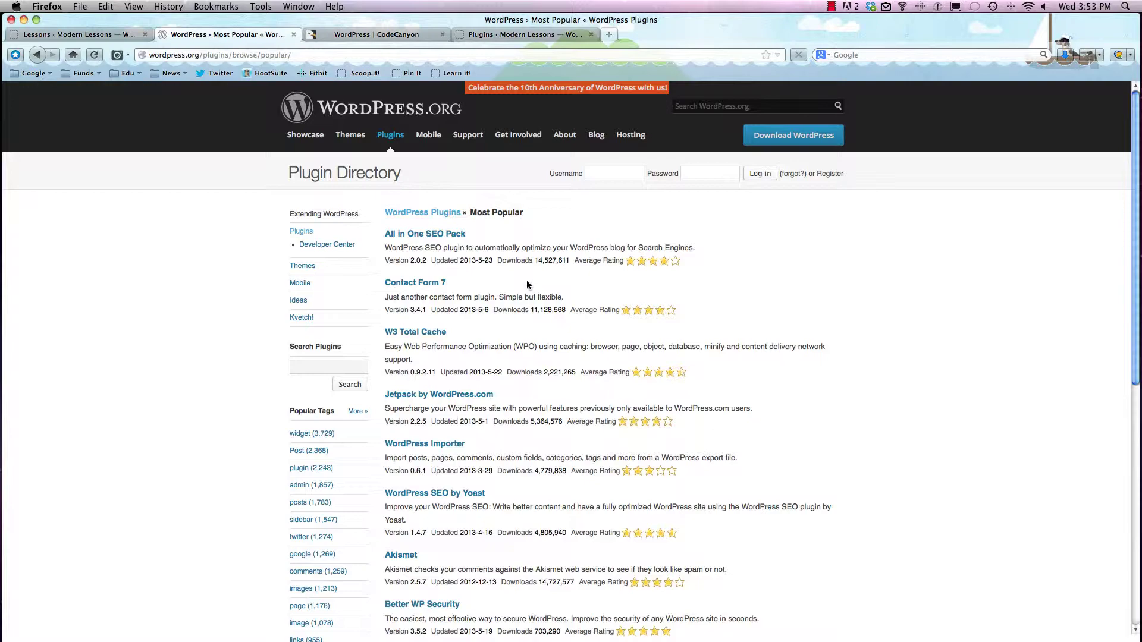
scroll(527, 285, down, 10)
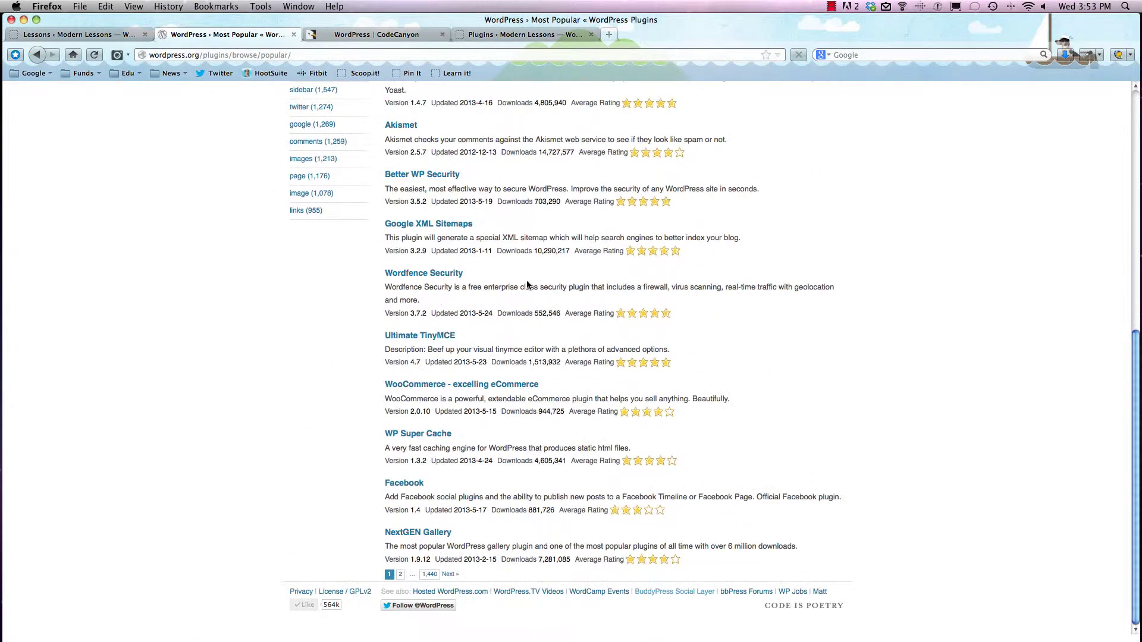
scroll(527, 285, up, 10)
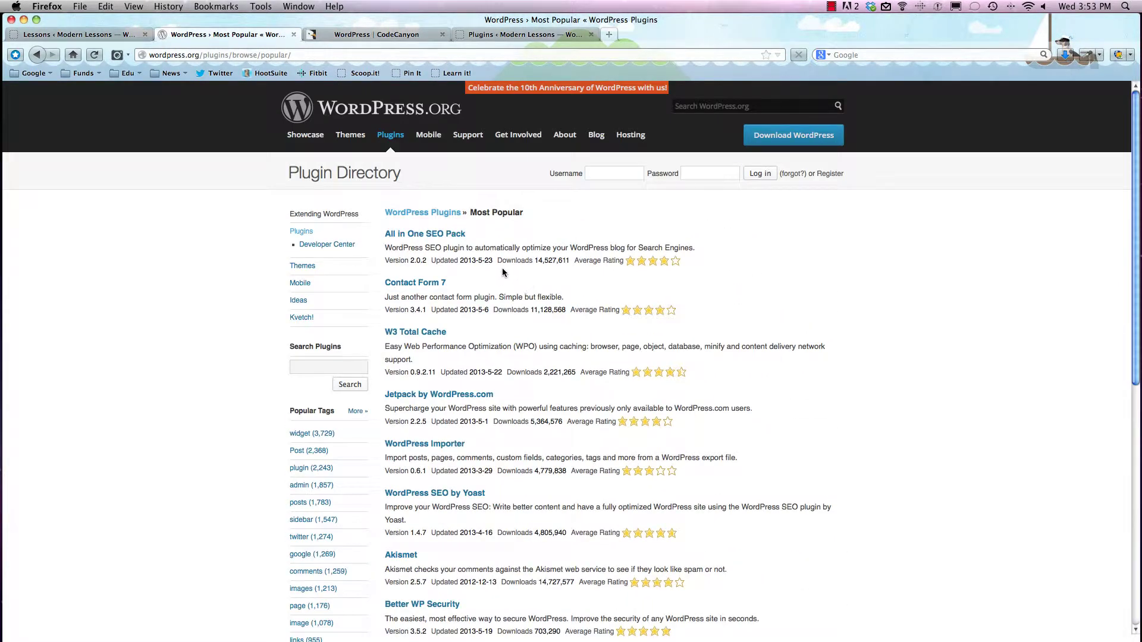
scroll(510, 269, down, 10)
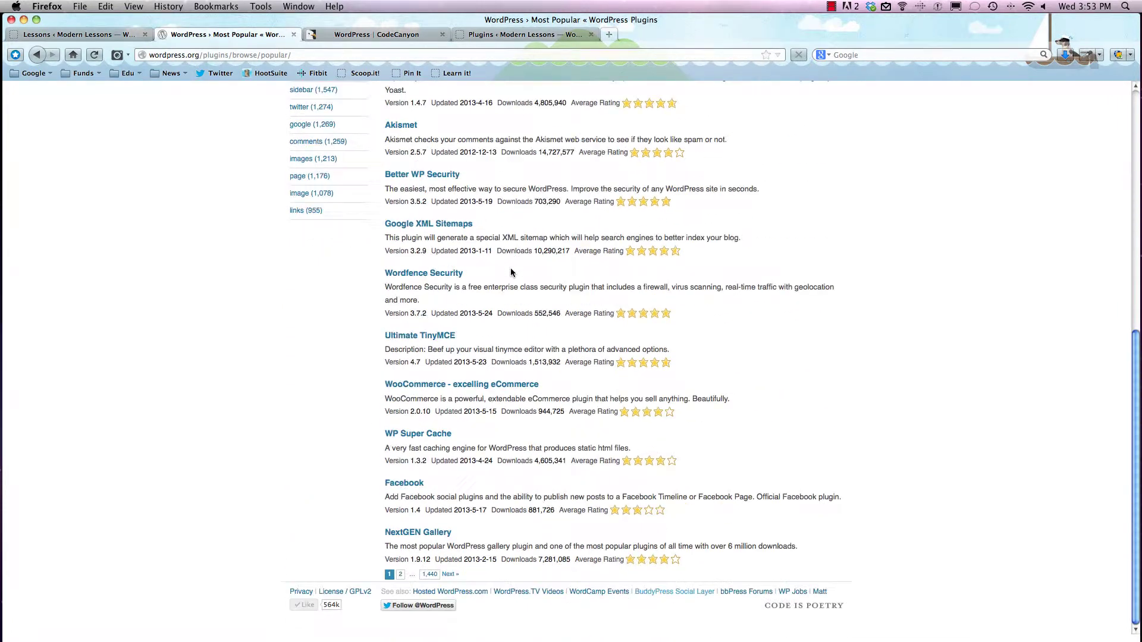
click(395, 484)
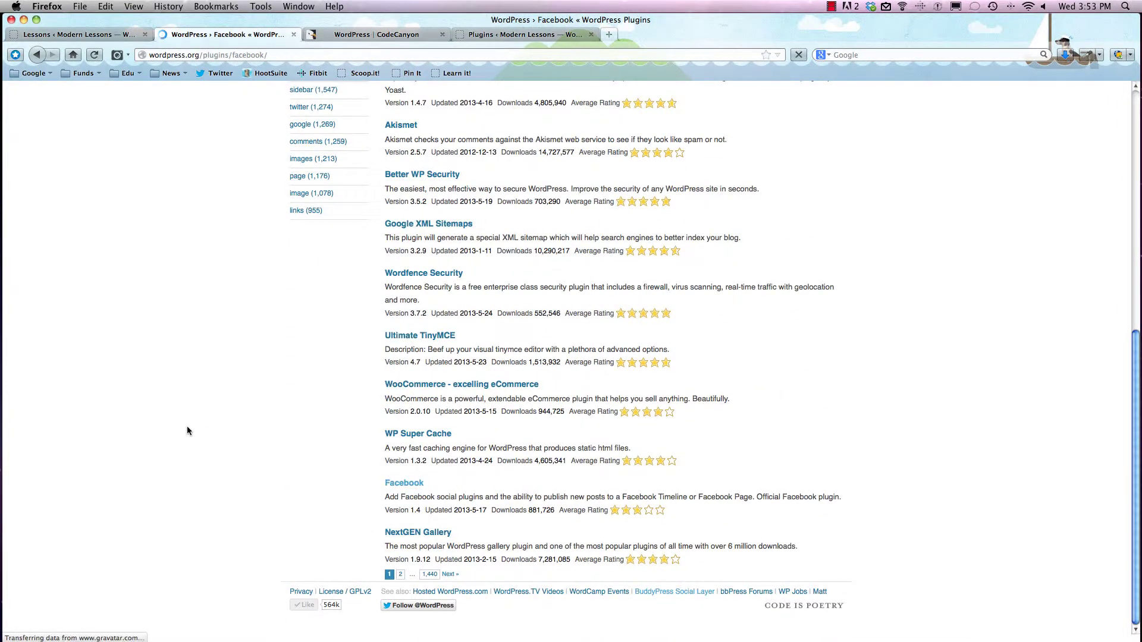
click(549, 427)
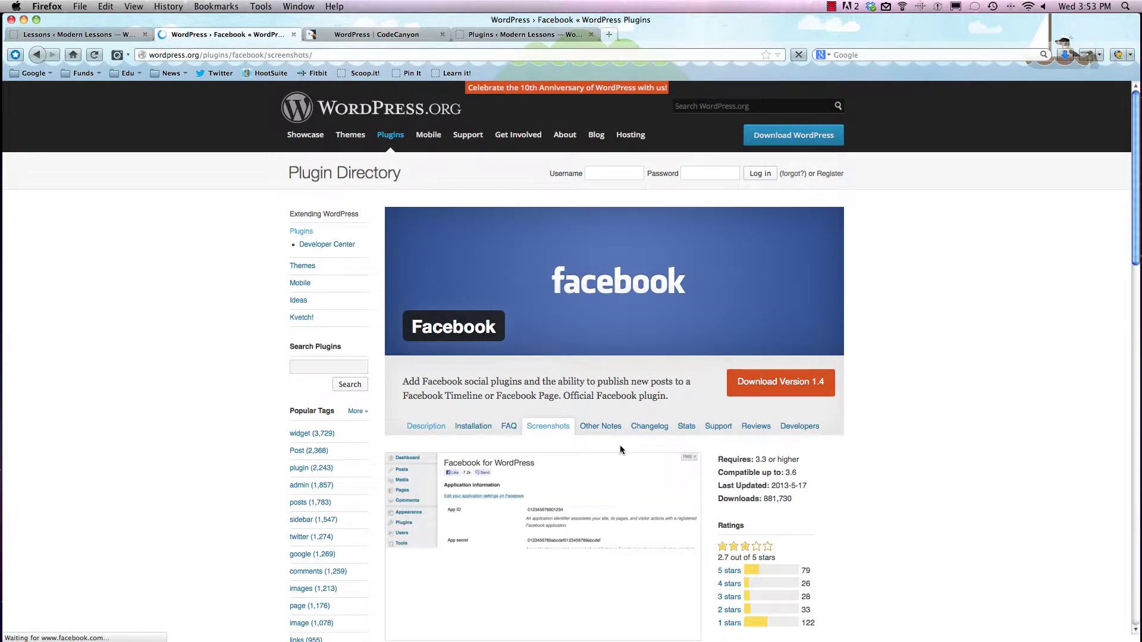
scroll(620, 445, down, 8)
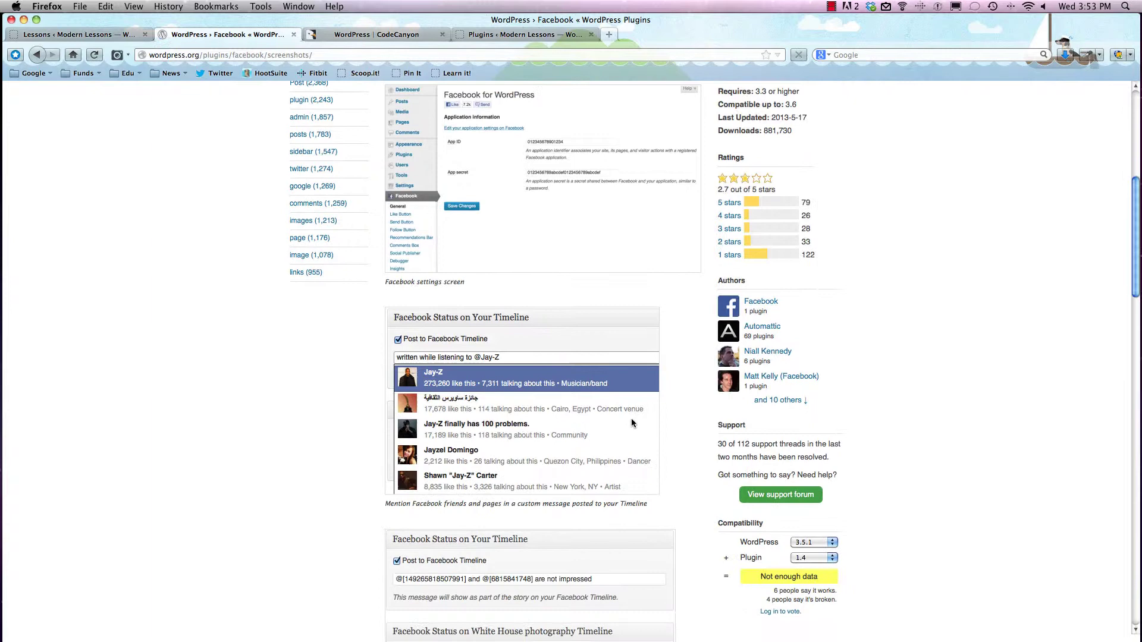
scroll(362, 383, down, 3)
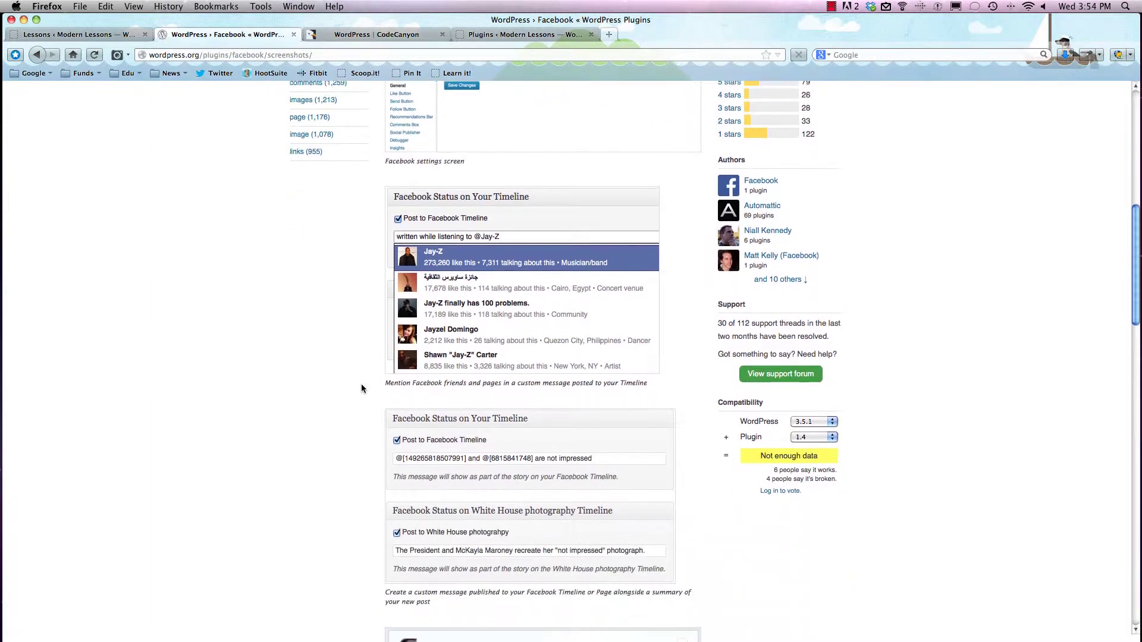
scroll(361, 385, down, 8)
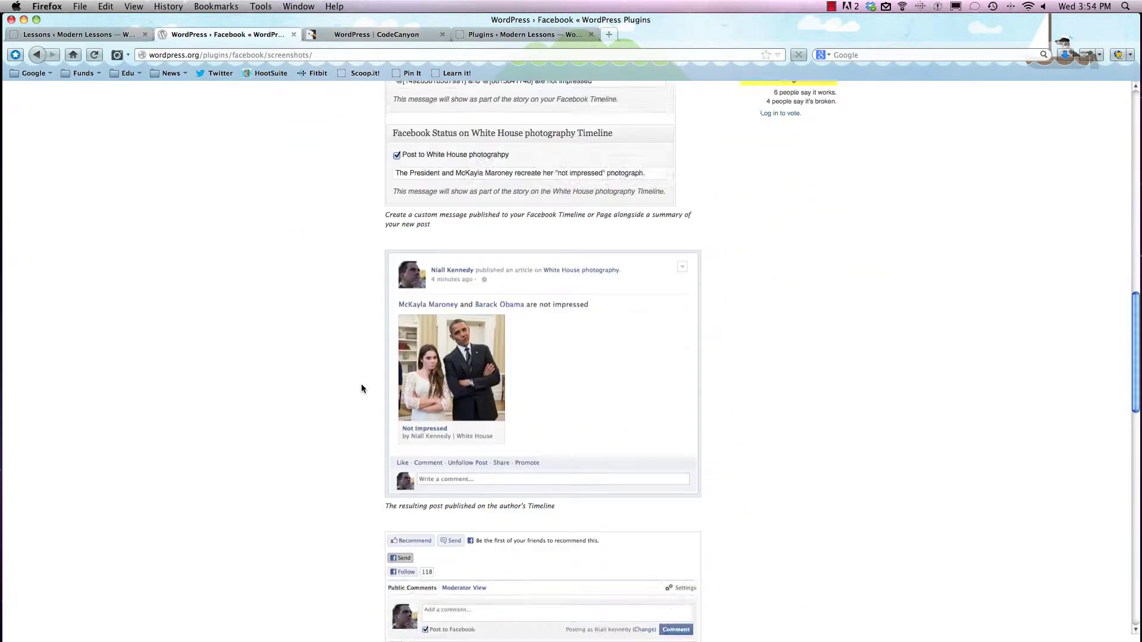
scroll(361, 388, down, 10)
scroll(362, 388, down, 5)
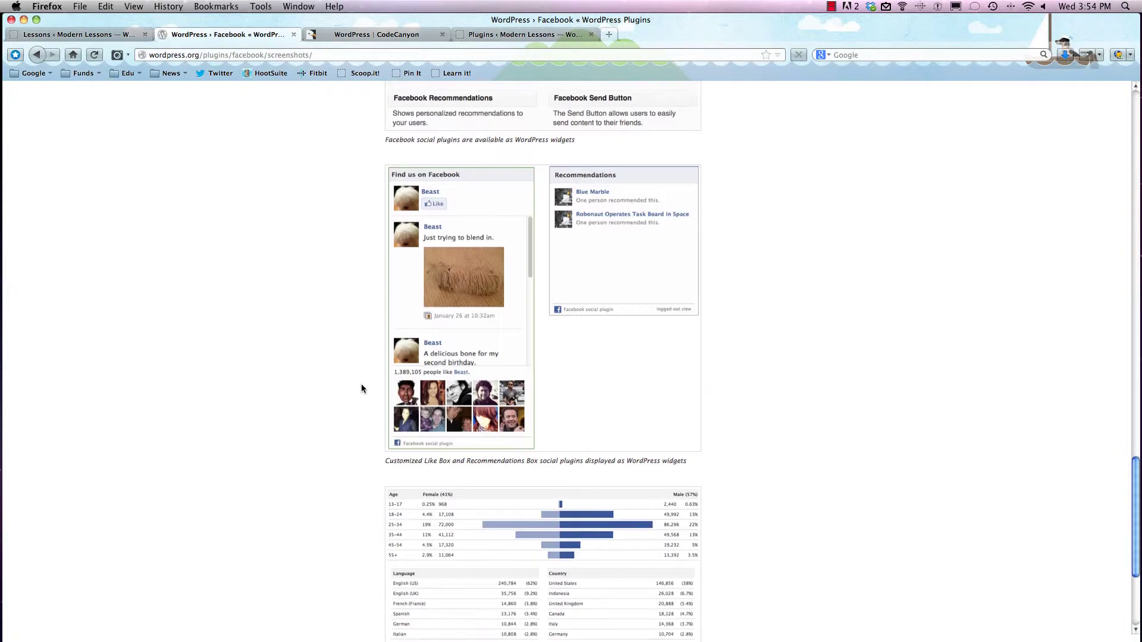
scroll(362, 388, down, 4)
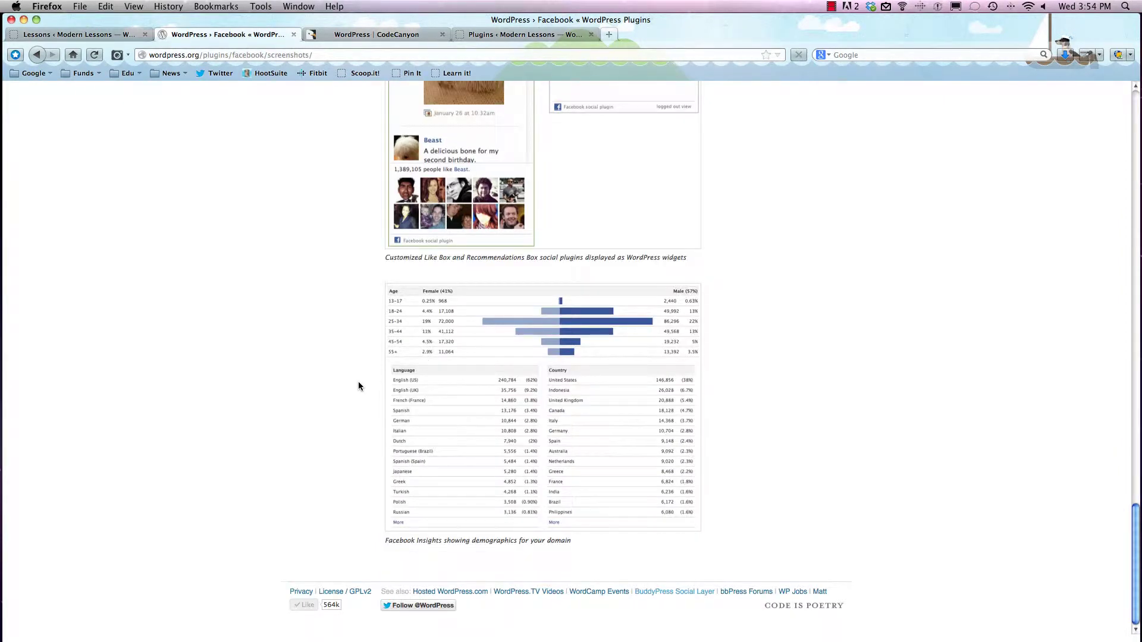
scroll(358, 385, up, 20)
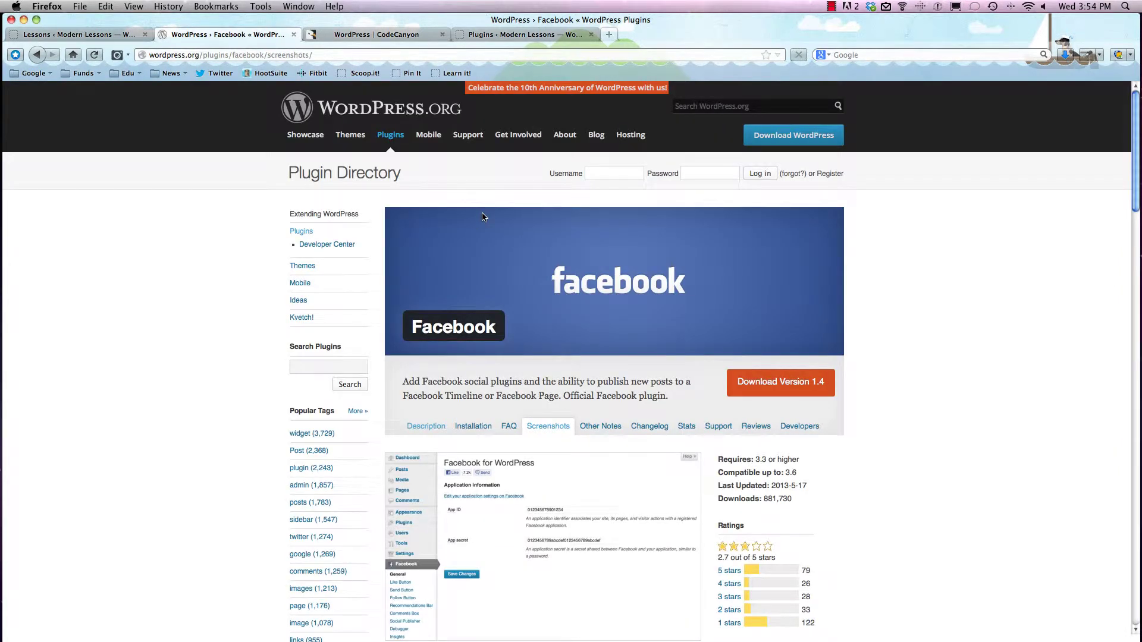
key(super+bracketleft)
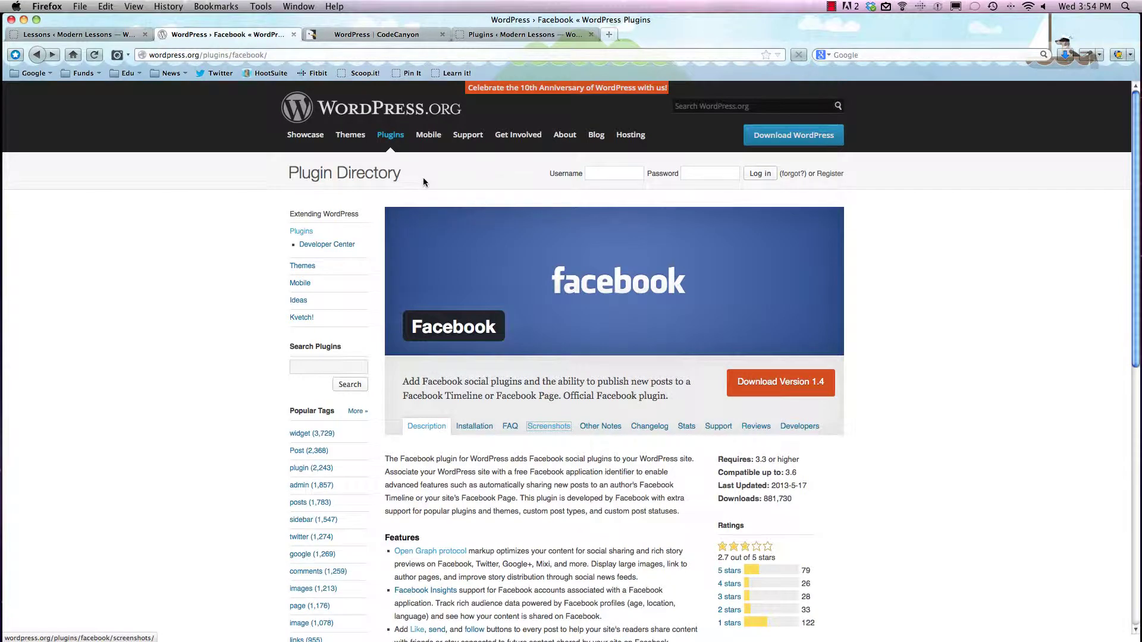
key(super+bracketleft)
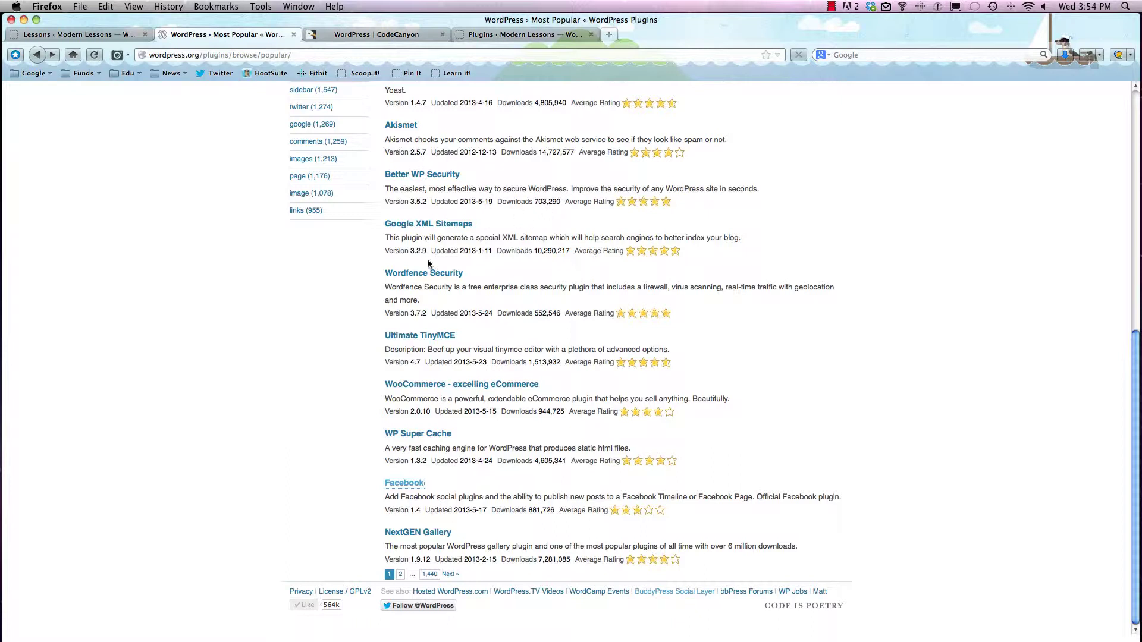
Switch to CodeCanyon and reload the WordPress category listing.
click(362, 35)
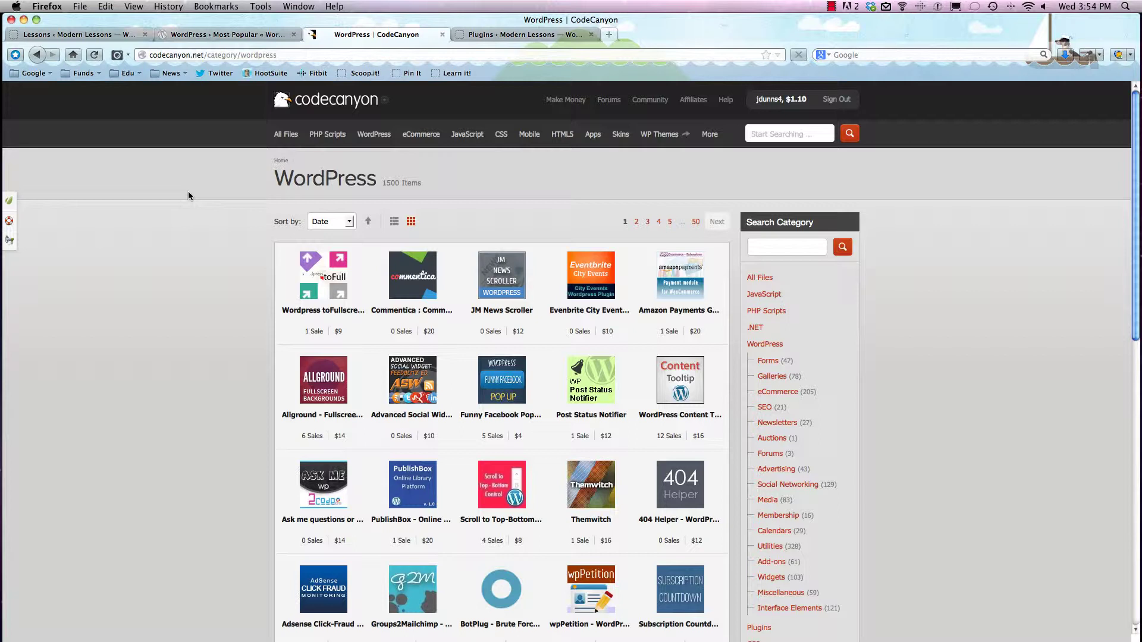
click(216, 52)
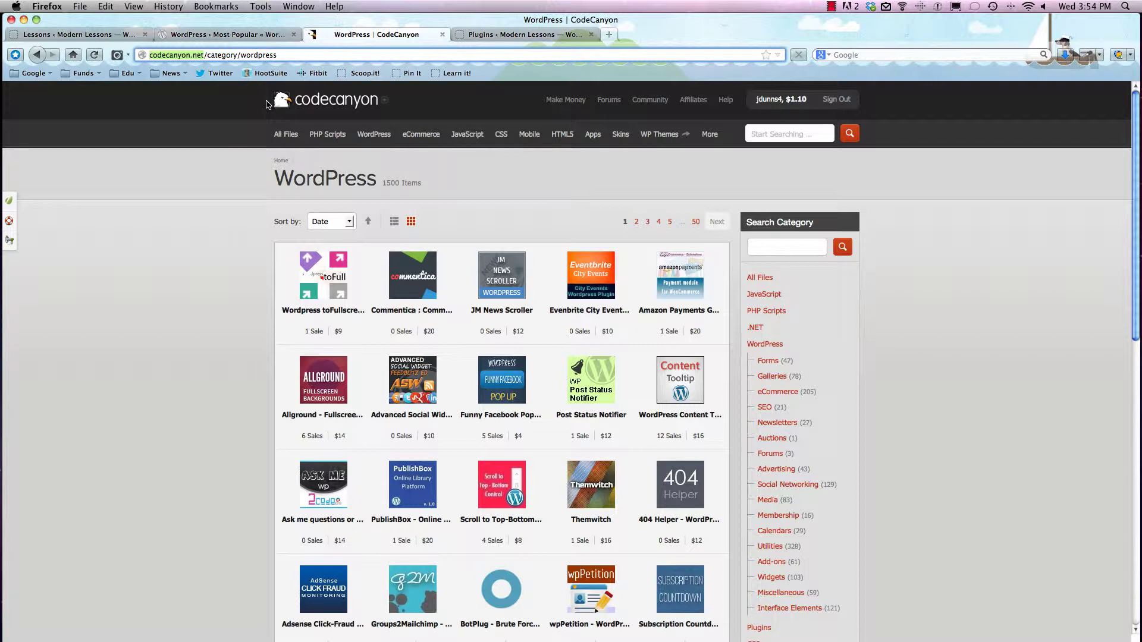
click(376, 134)
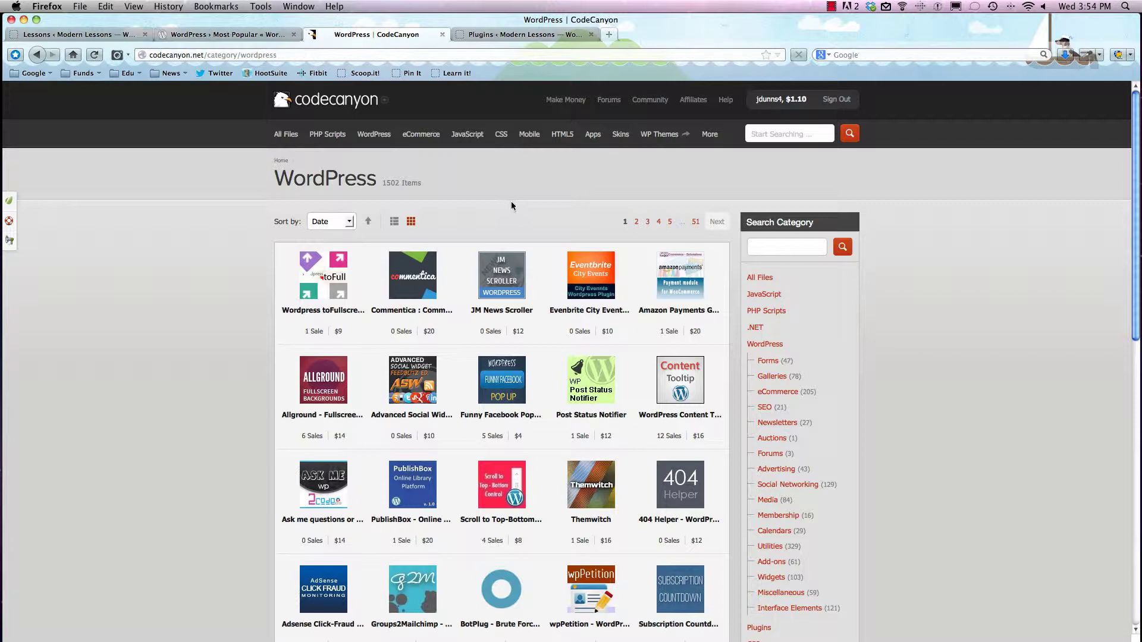
Scroll through the 1502 WordPress items, previewing their thumbnails, prices and sales counts.
scroll(512, 206, down, 1)
scroll(527, 202, down, 1)
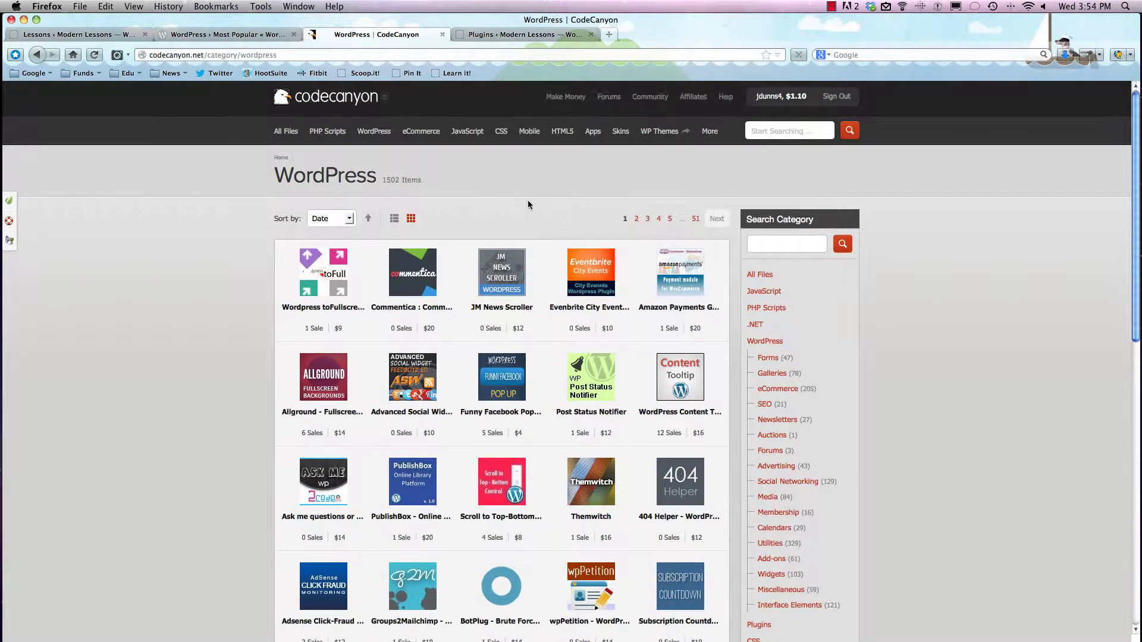
mouse_move(596, 594)
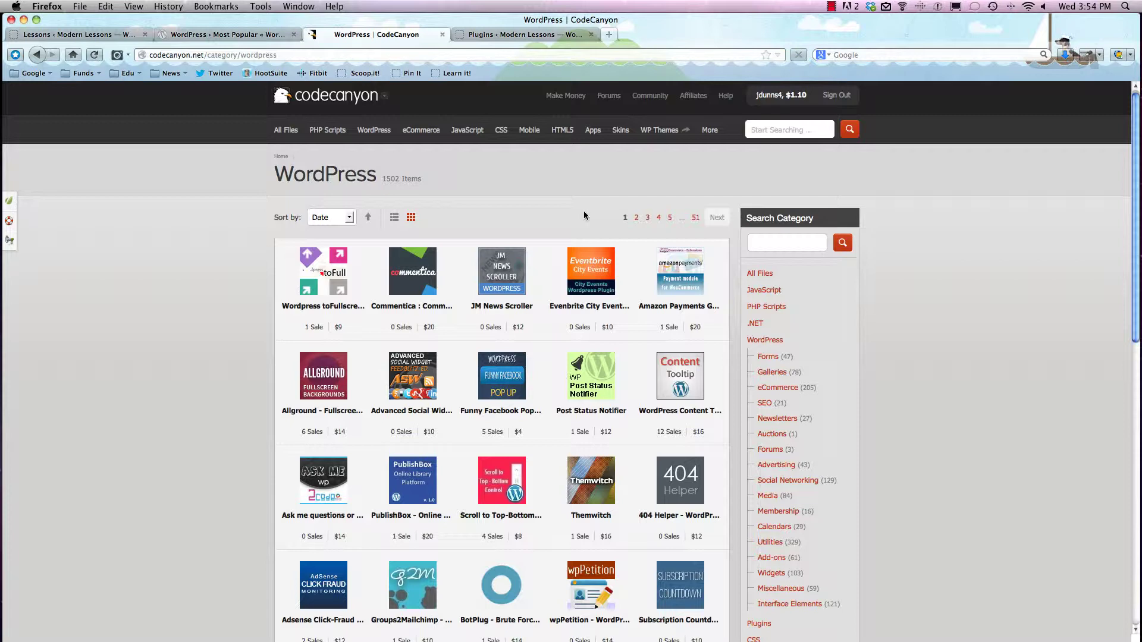
mouse_move(602, 282)
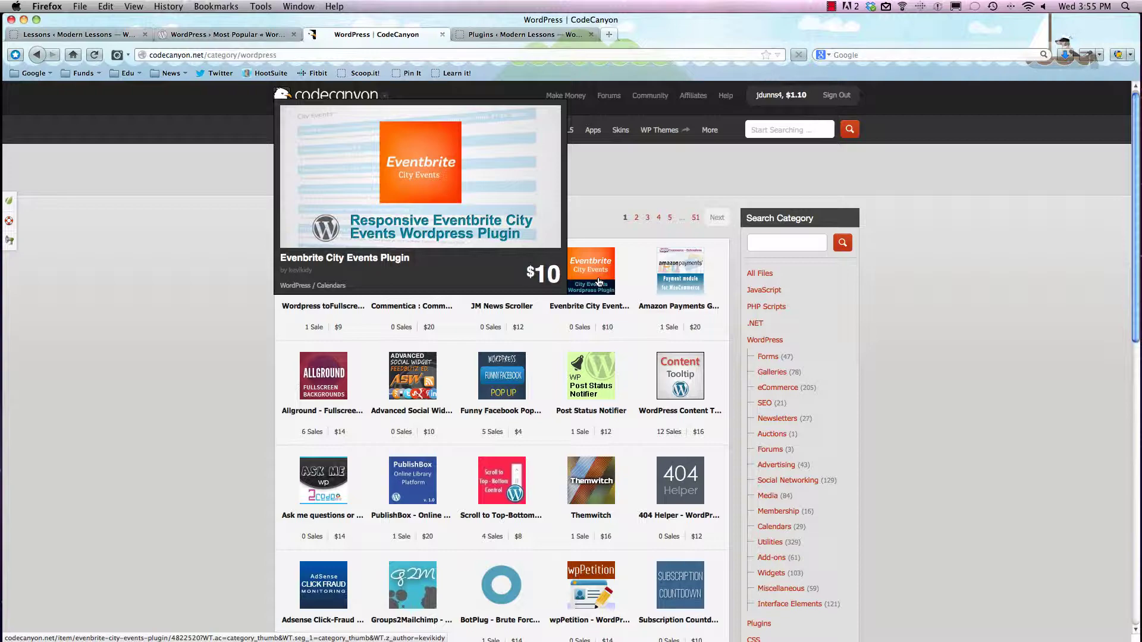
scroll(599, 280, down, 8)
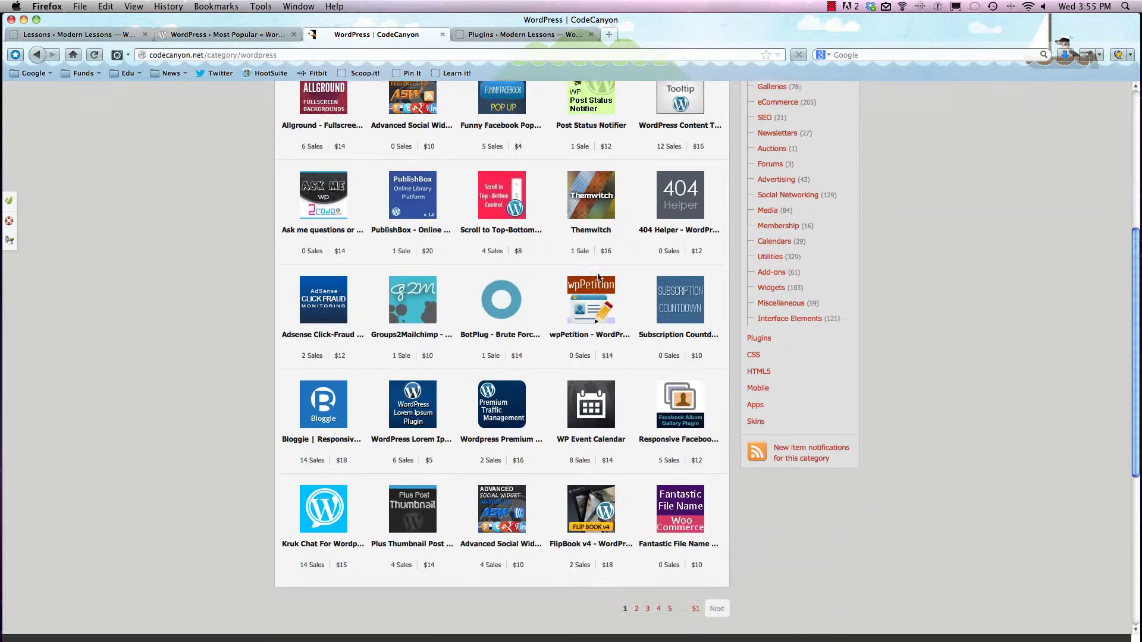
scroll(599, 277, down, 1)
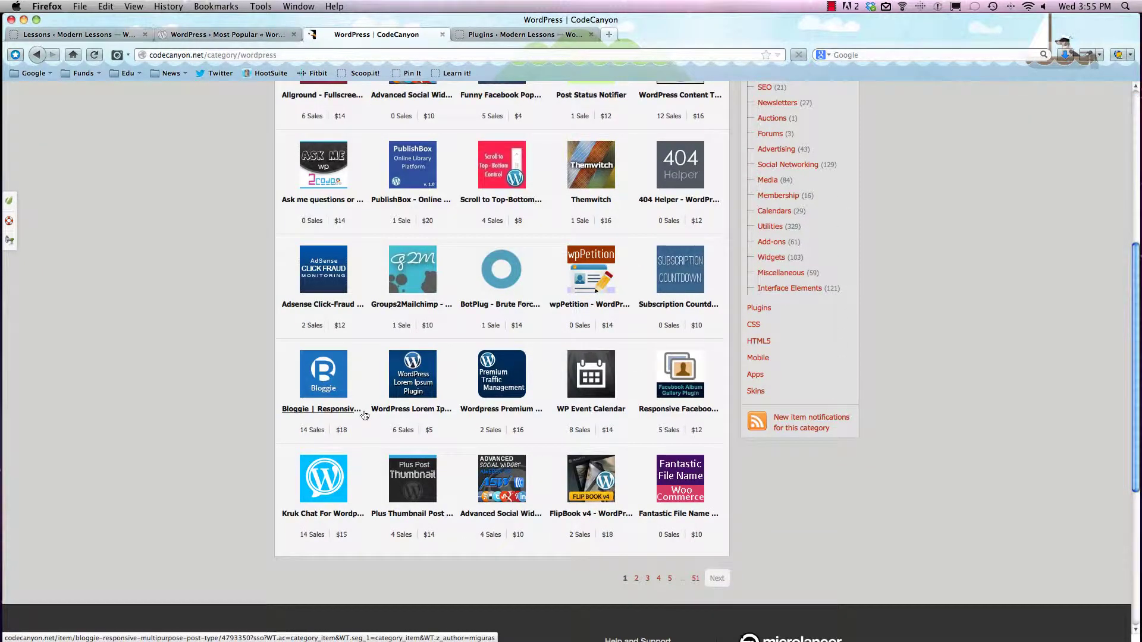
scroll(364, 417, up, 9)
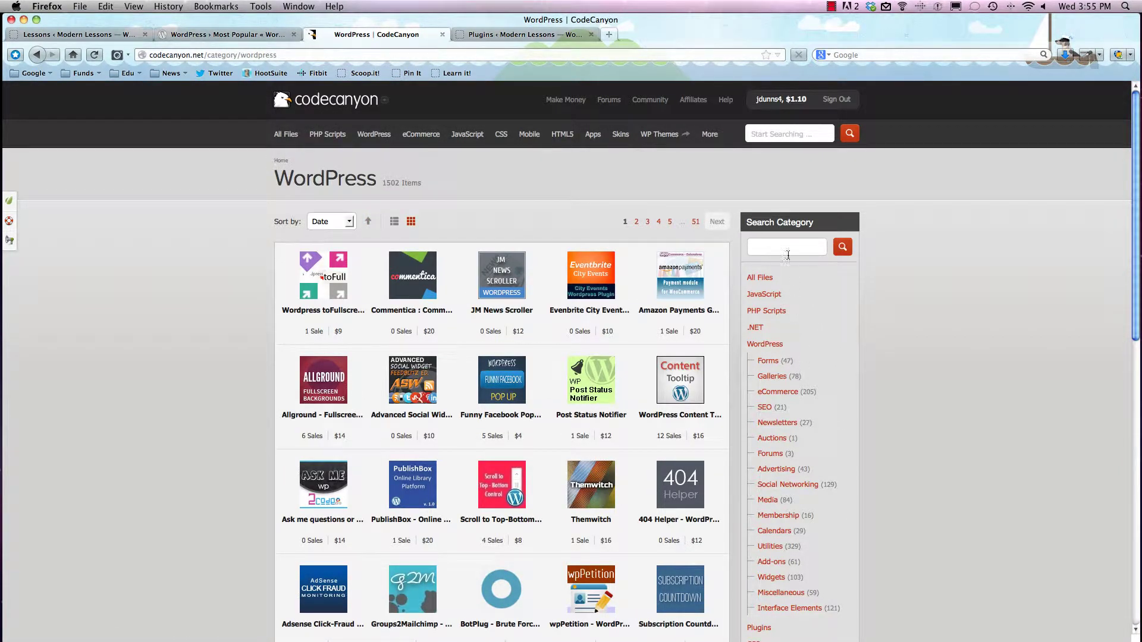
Open the Eventbrite City Events plugin page and scroll through its details.
click(605, 289)
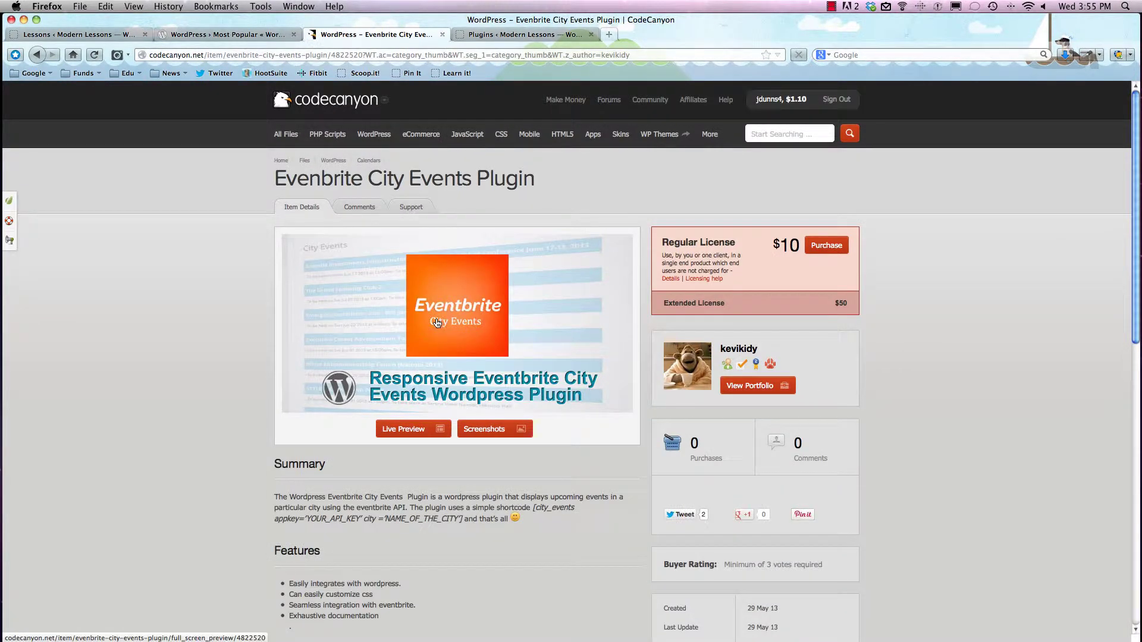
scroll(378, 321, down, 5)
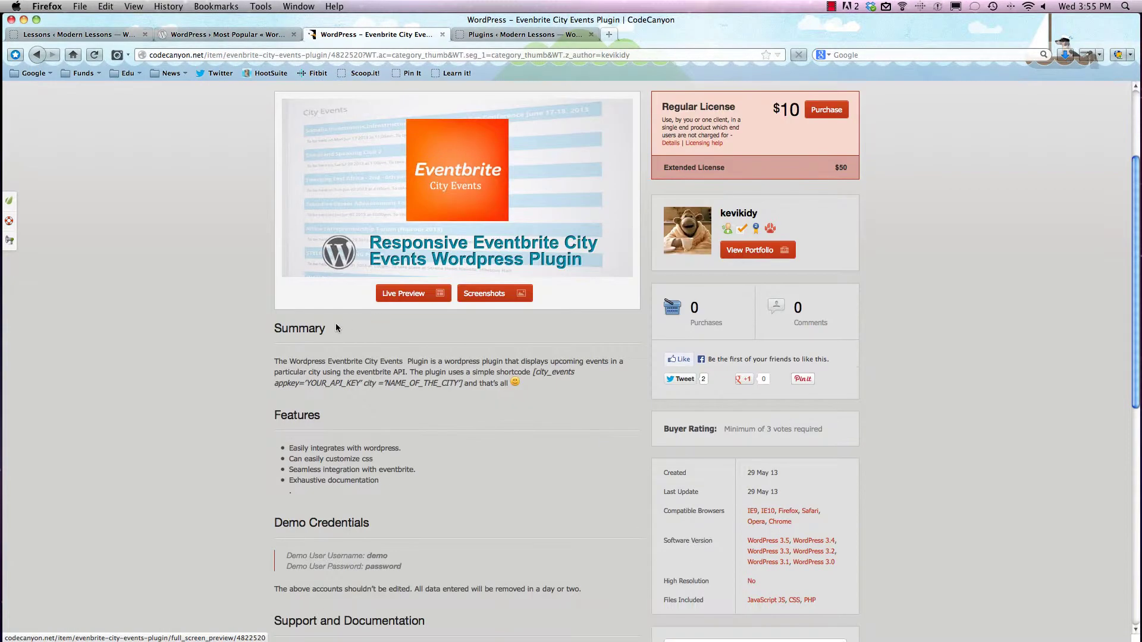
scroll(332, 322, down, 12)
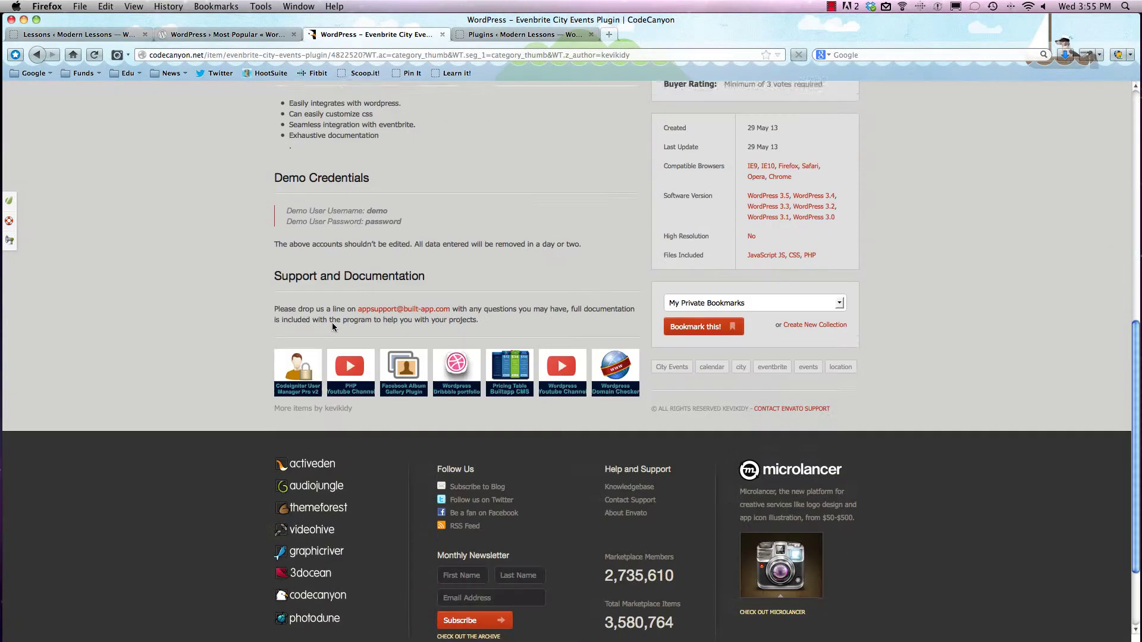
scroll(332, 322, up, 11)
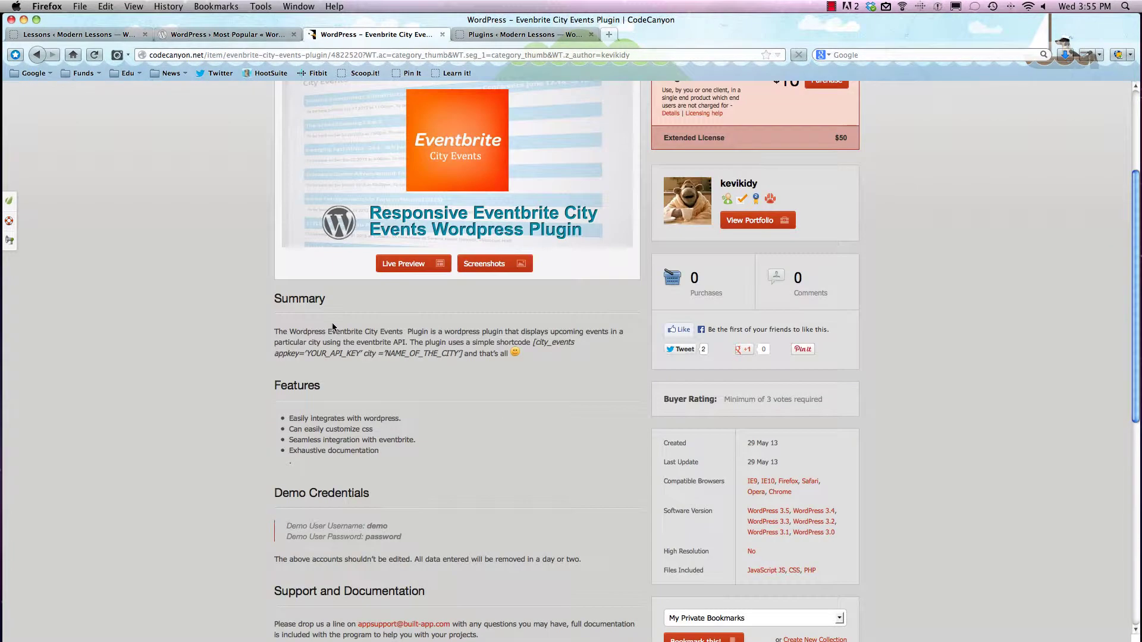
View the Eventbrite plugin's live demo, then close it and go back to the listing.
click(406, 267)
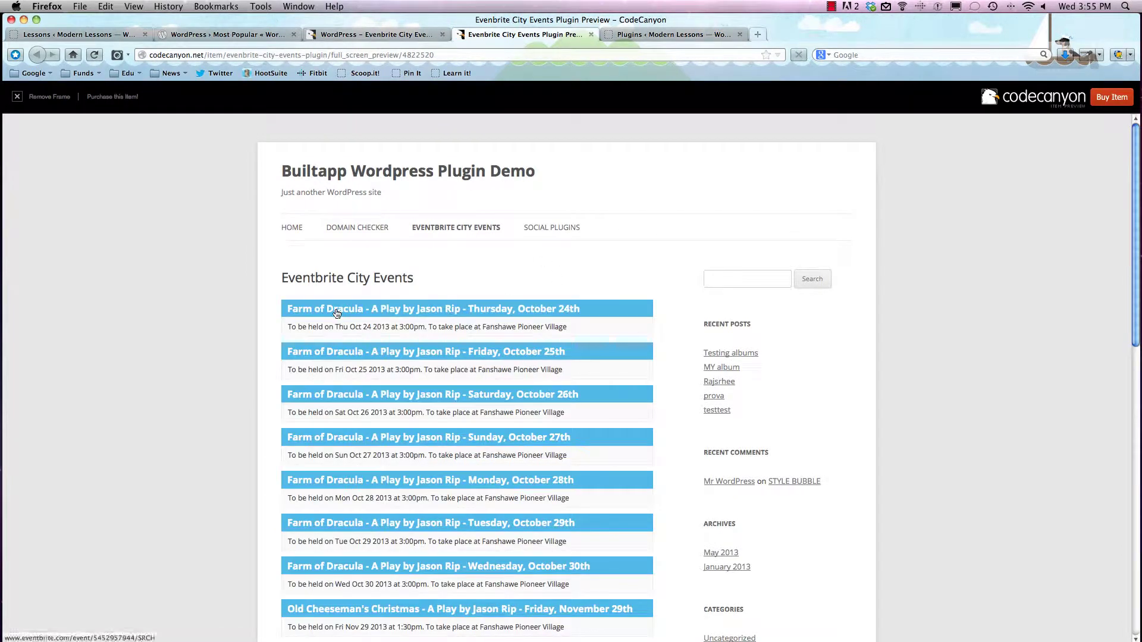
scroll(337, 313, down, 5)
scroll(337, 313, down, 1)
scroll(416, 298, up, 7)
key(super+w)
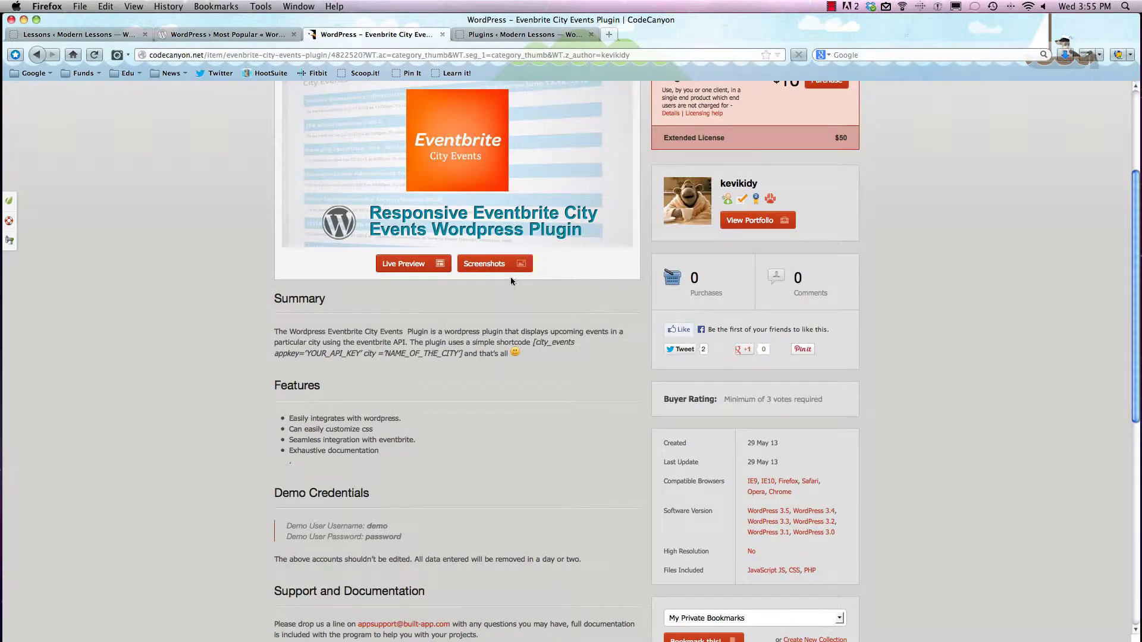
key(super+Left)
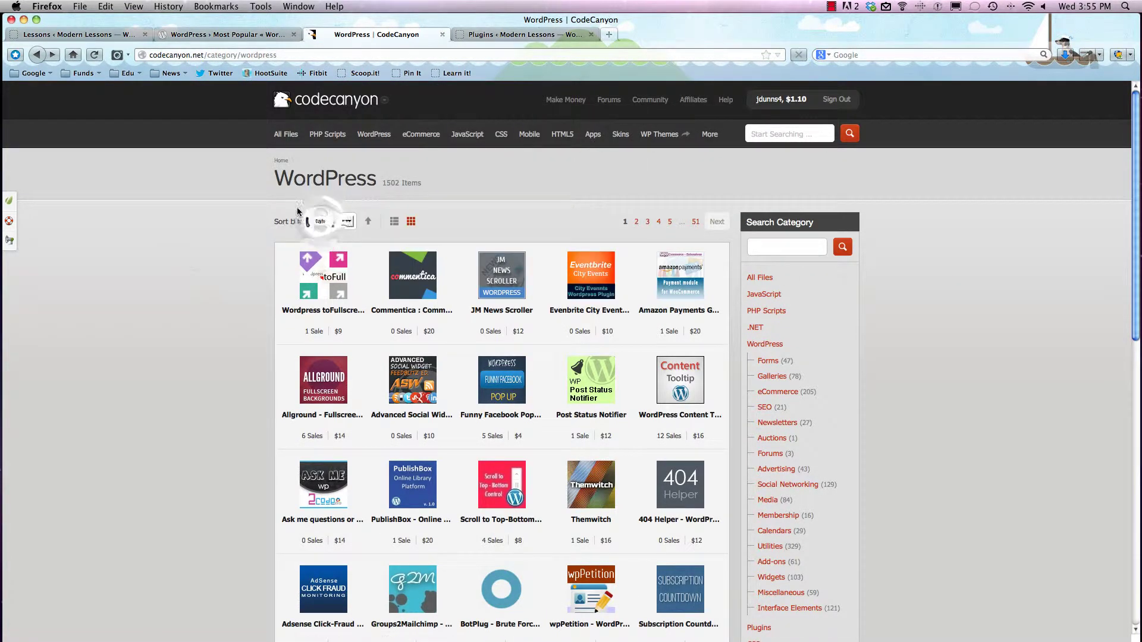
Sort the WordPress listing by Sales, putting UberMenu (17318 sales, $16) first.
click(324, 222)
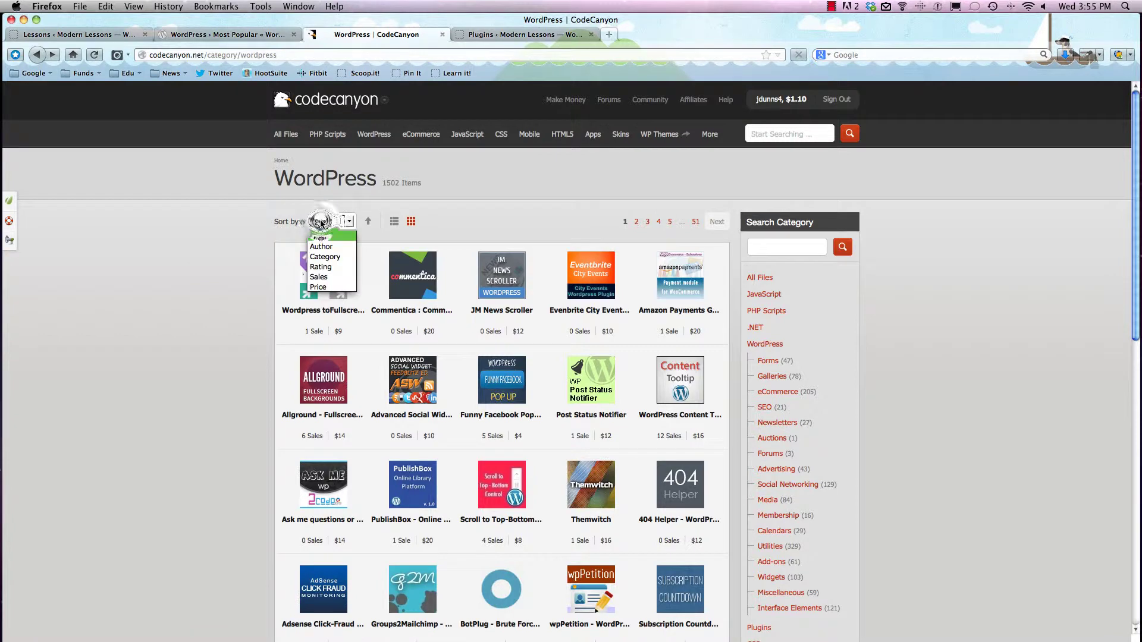
click(336, 285)
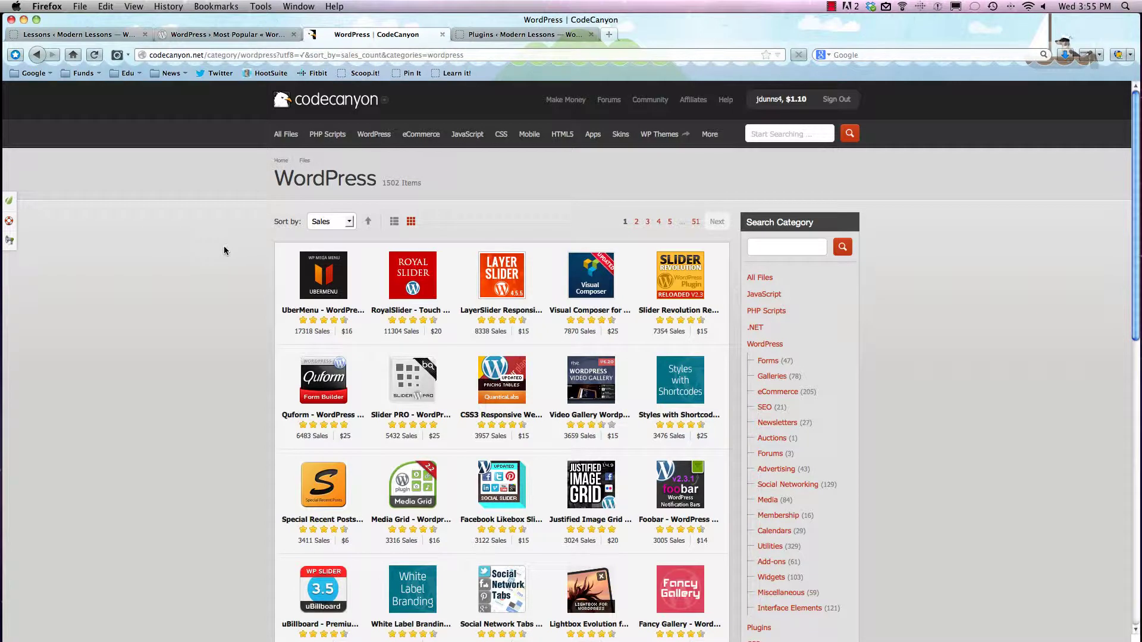
mouse_move(325, 275)
scroll(535, 322, down, 7)
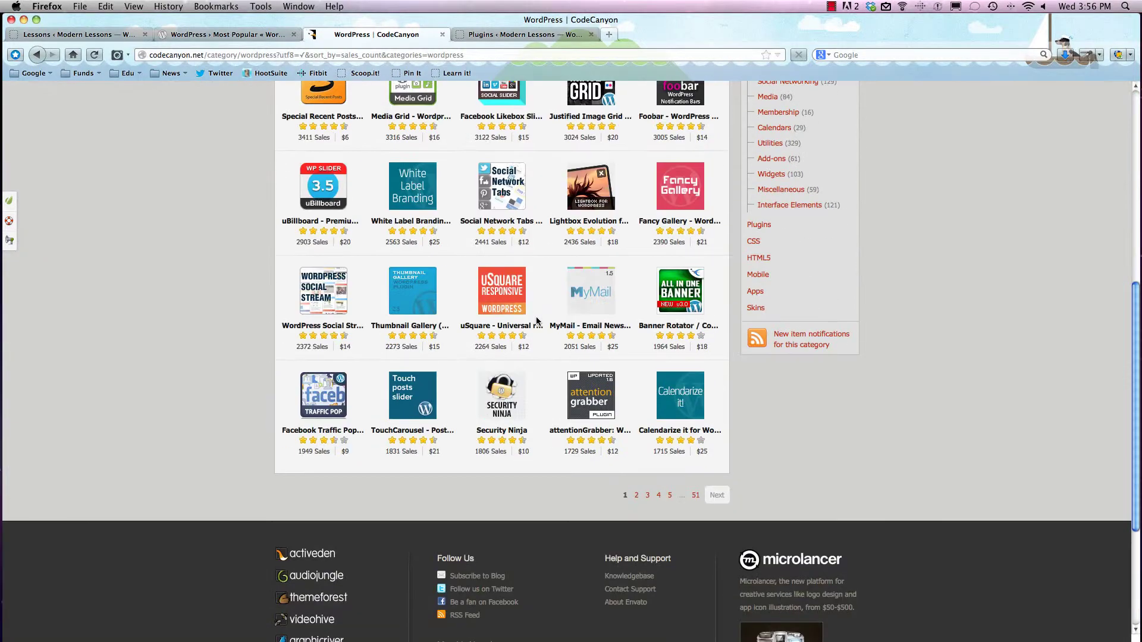
scroll(536, 320, up, 7)
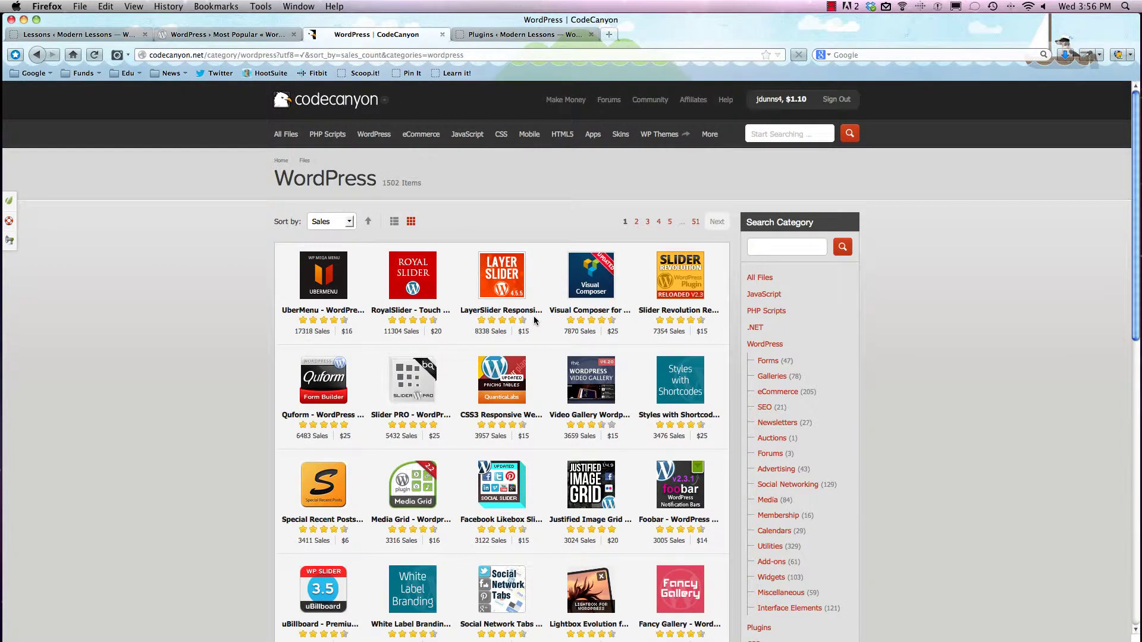
Open the Add New plugin upload form and cancel the .zip file picker without choosing a file.
click(511, 35)
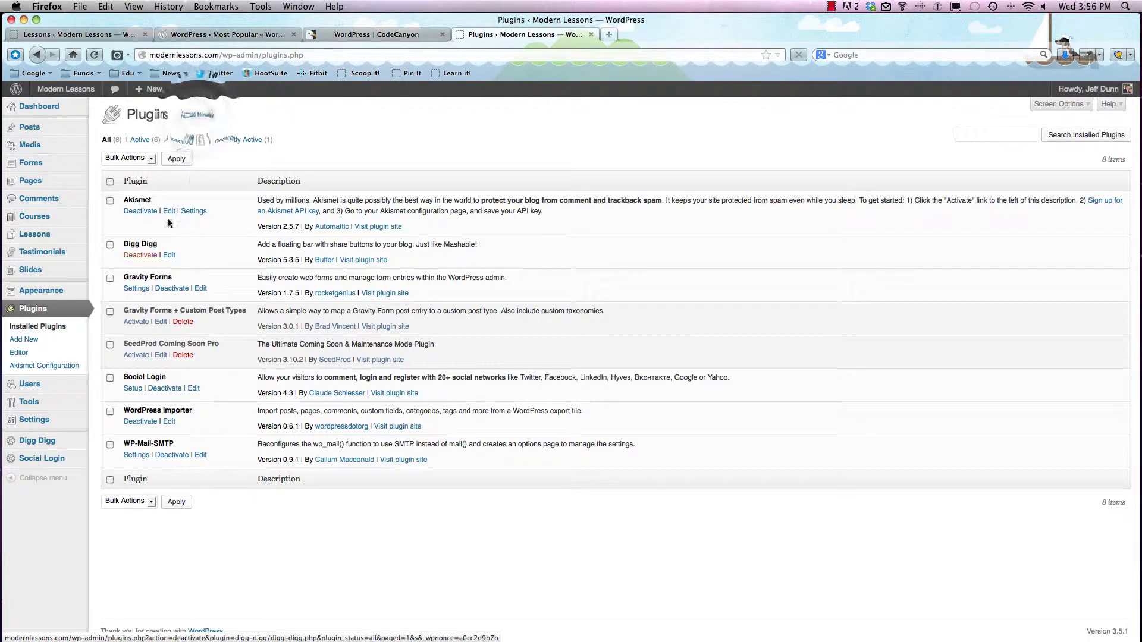
click(199, 116)
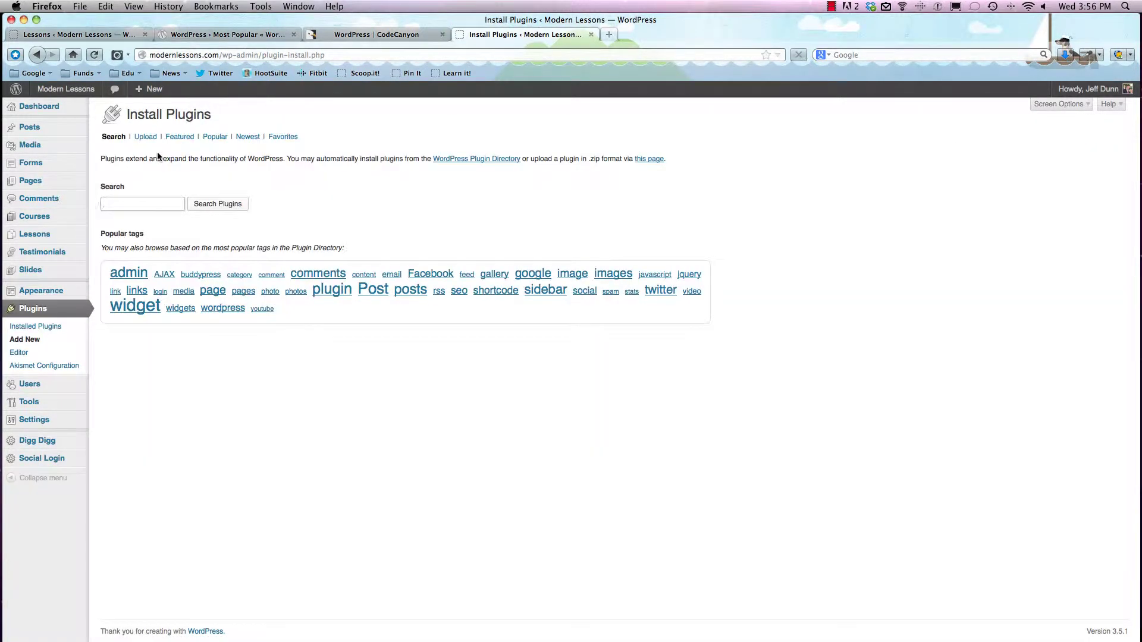
click(147, 138)
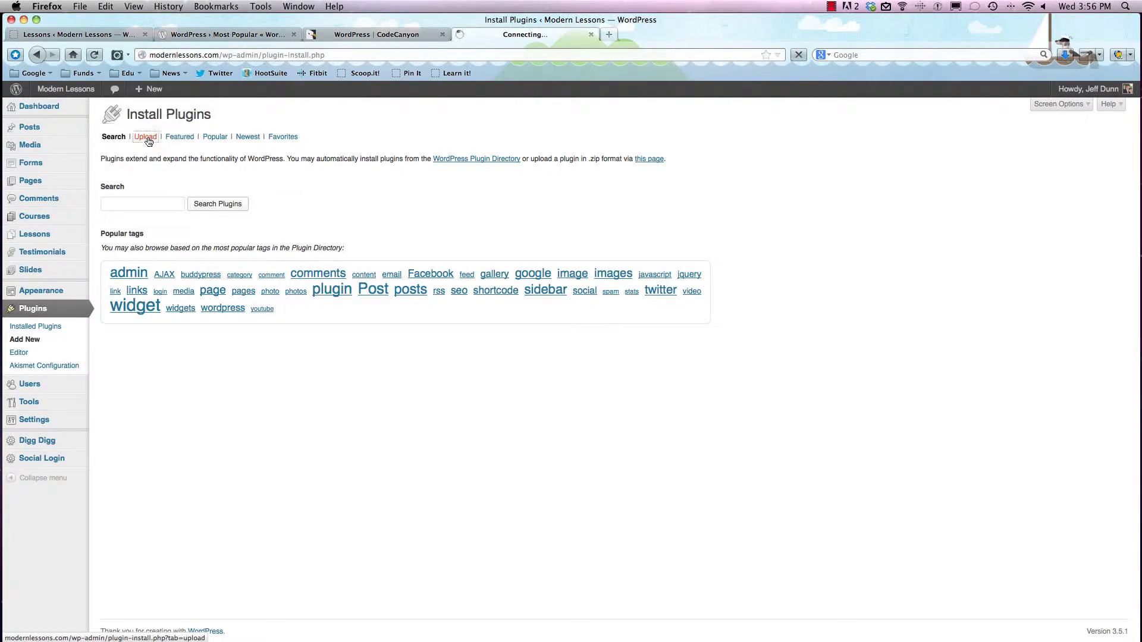
click(216, 202)
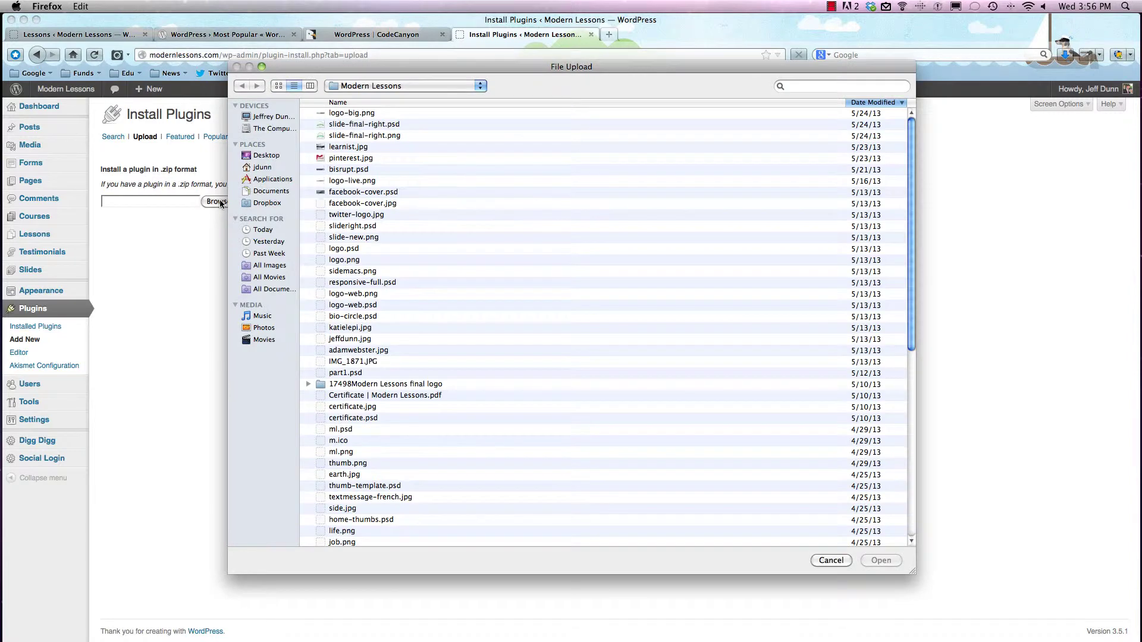
click(831, 560)
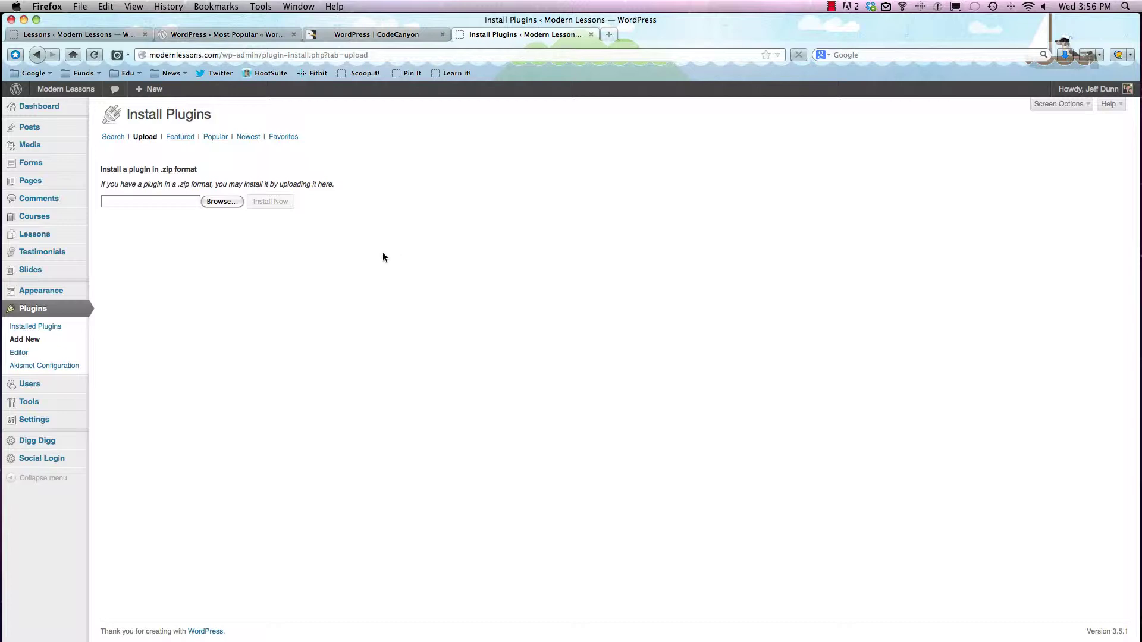
Install Jetpack by WordPress.com 2.2.5 from Featured plugins, confirm, and activate it.
click(180, 137)
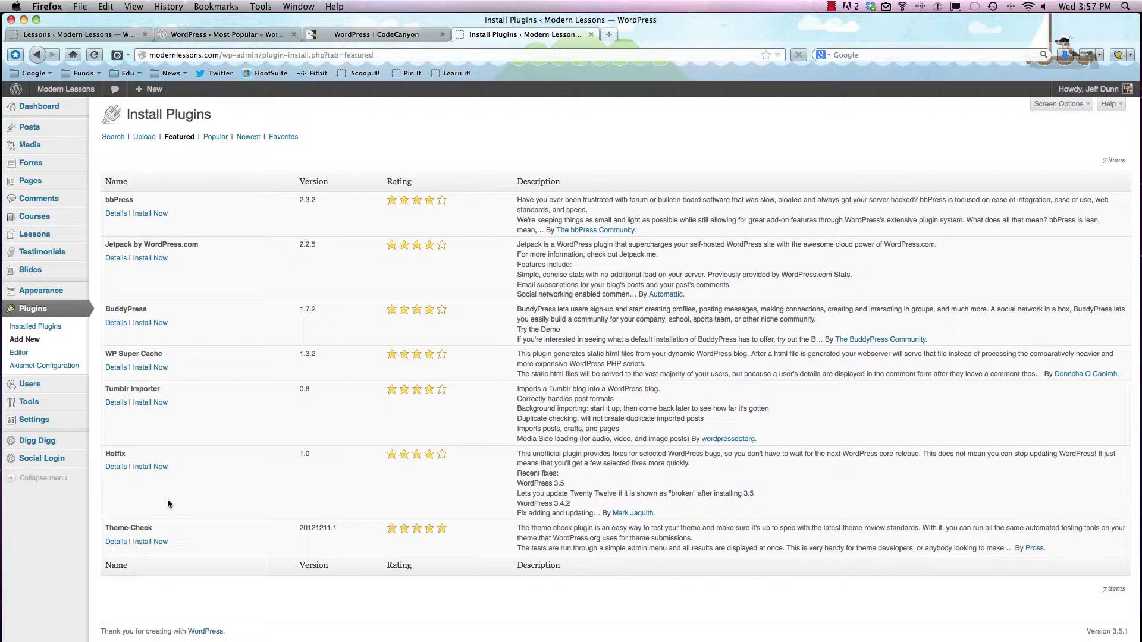
click(152, 262)
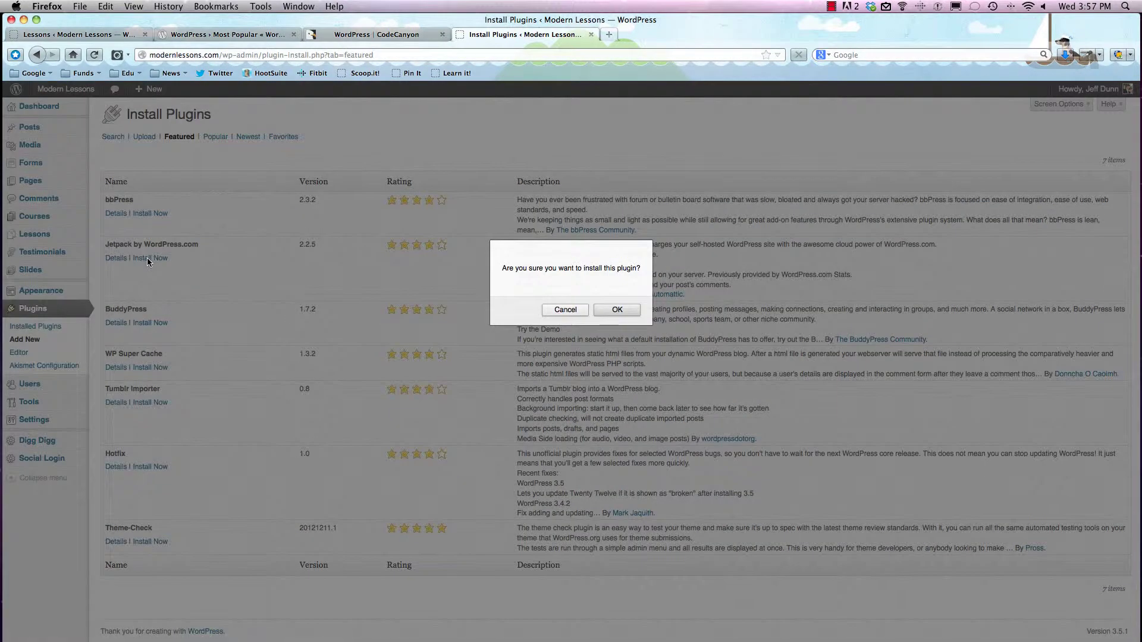
click(605, 311)
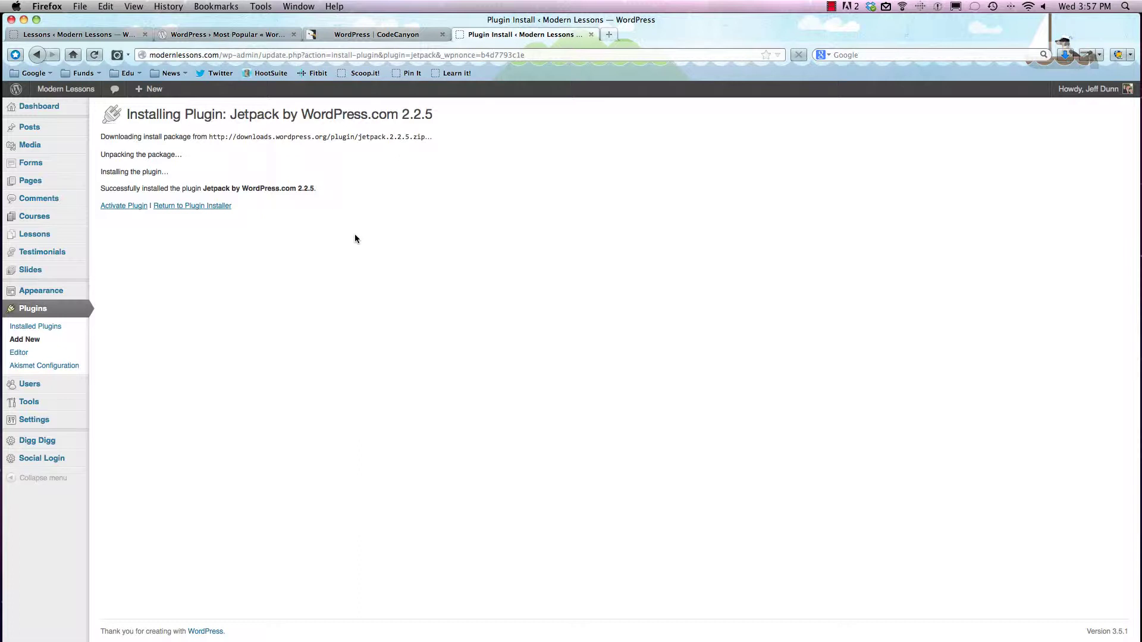
drag(431, 136, 410, 138)
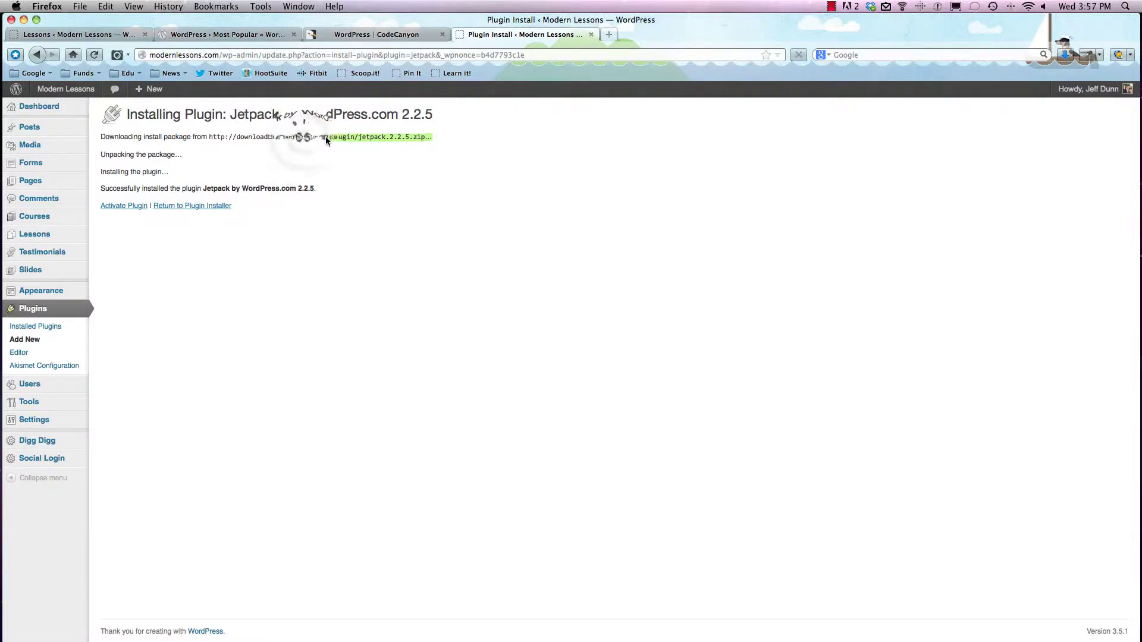
click(110, 208)
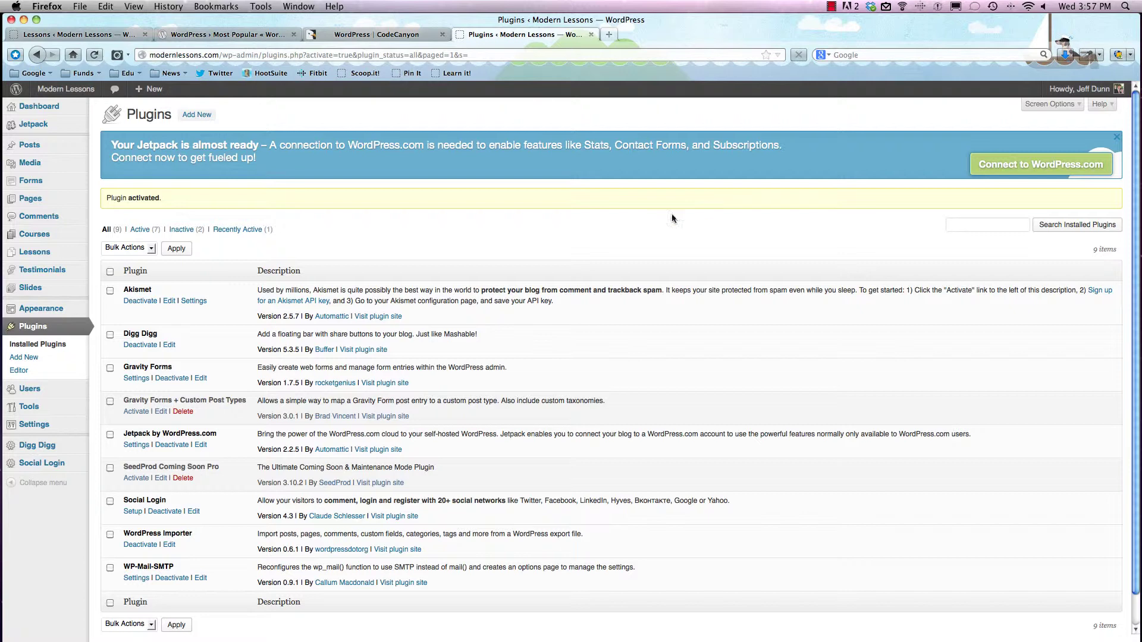
Open Jetpack's settings and review its feature cards, such as Mobile Theme and Infinite Scroll.
click(138, 445)
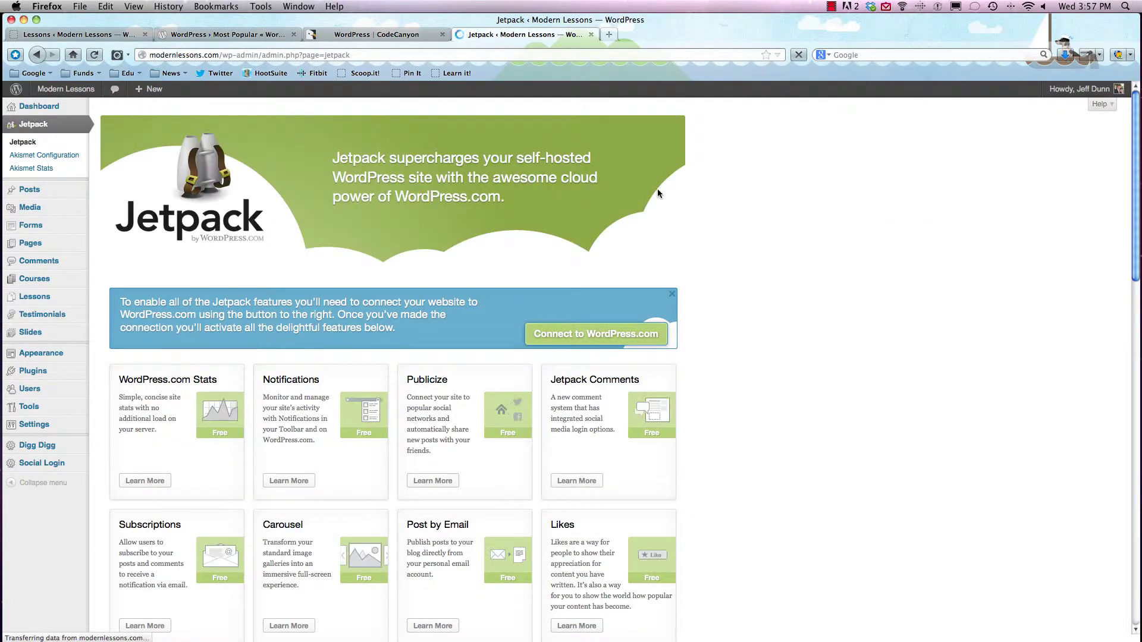
scroll(658, 188, down, 3)
scroll(658, 191, down, 4)
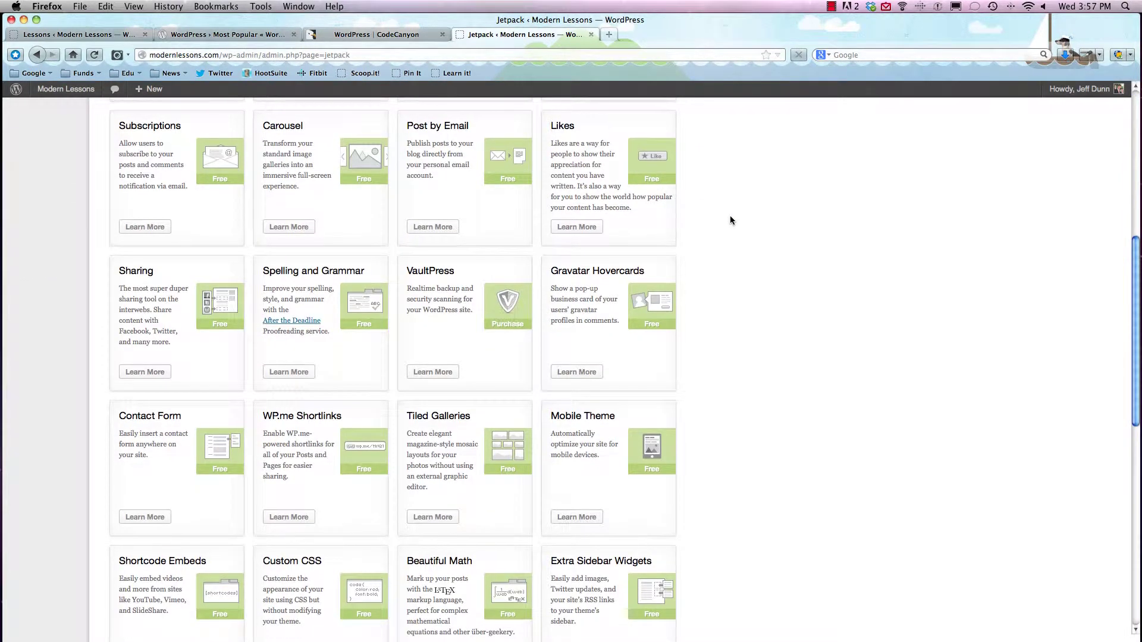
drag(549, 416, 612, 418)
click(719, 404)
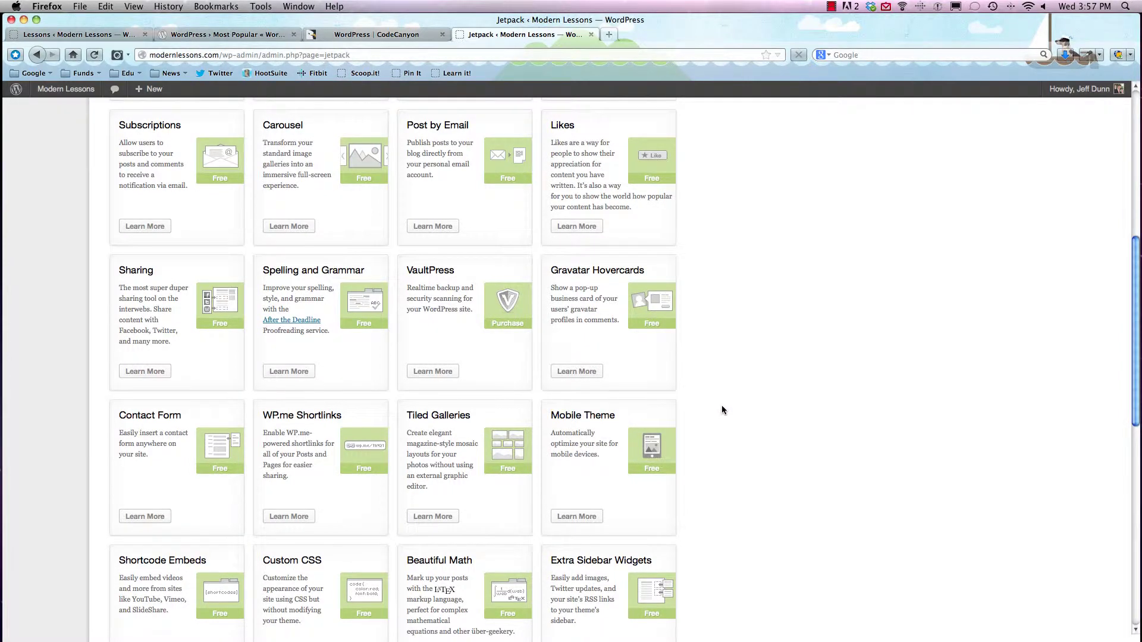
scroll(722, 405, down, 3)
scroll(722, 408, down, 5)
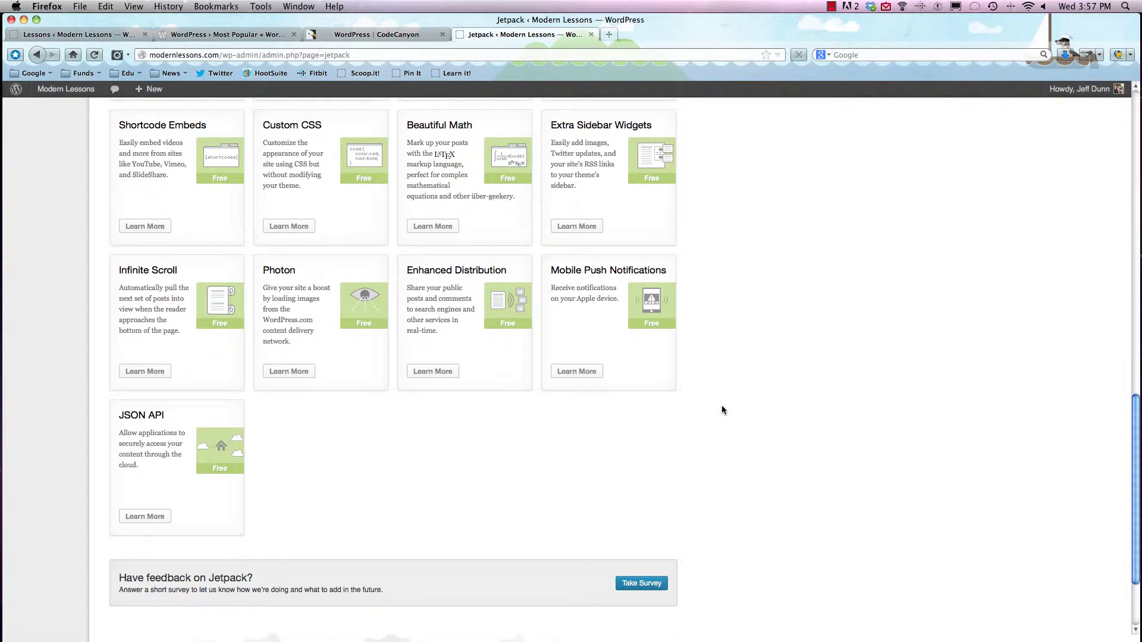
drag(186, 272, 125, 273)
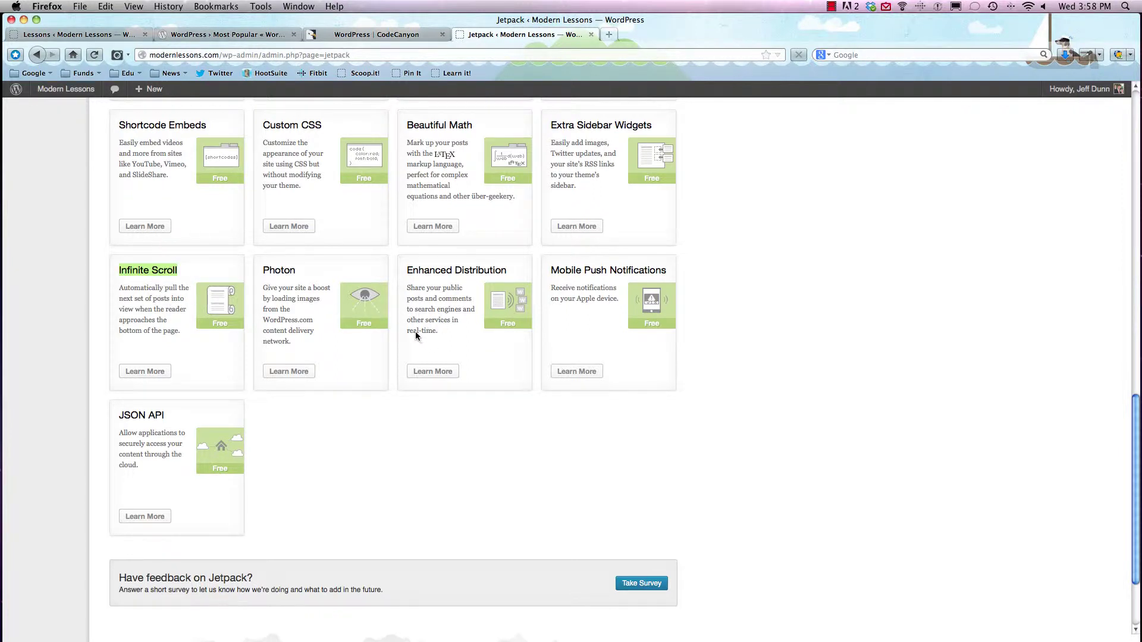
scroll(416, 333, up, 15)
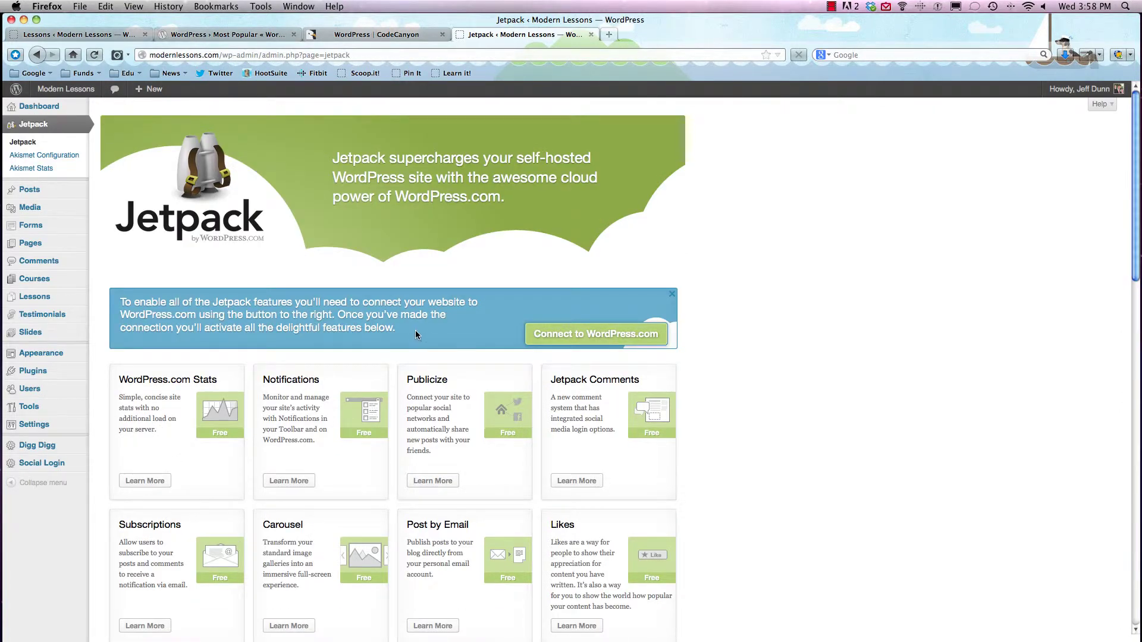